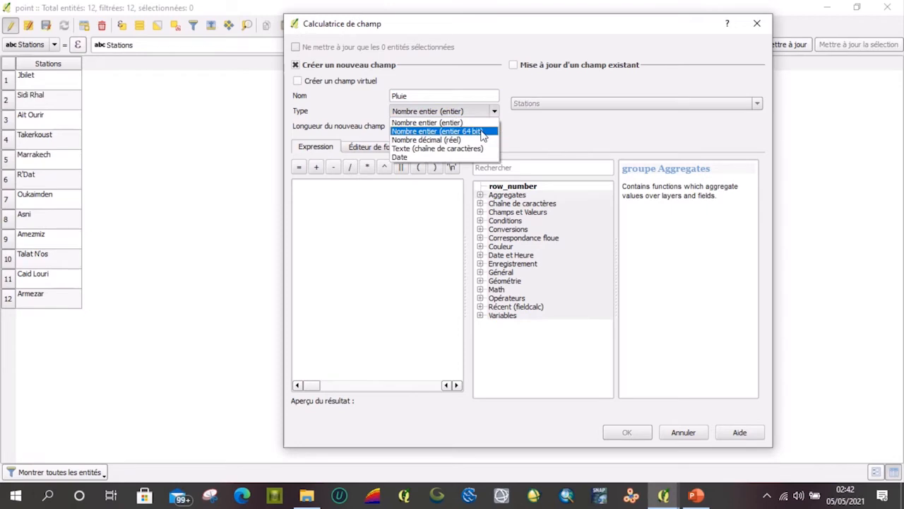
Create the 64-bit integer field Pluie with length 10, using $area from the geometry functions as its expression
double_click(409, 125)
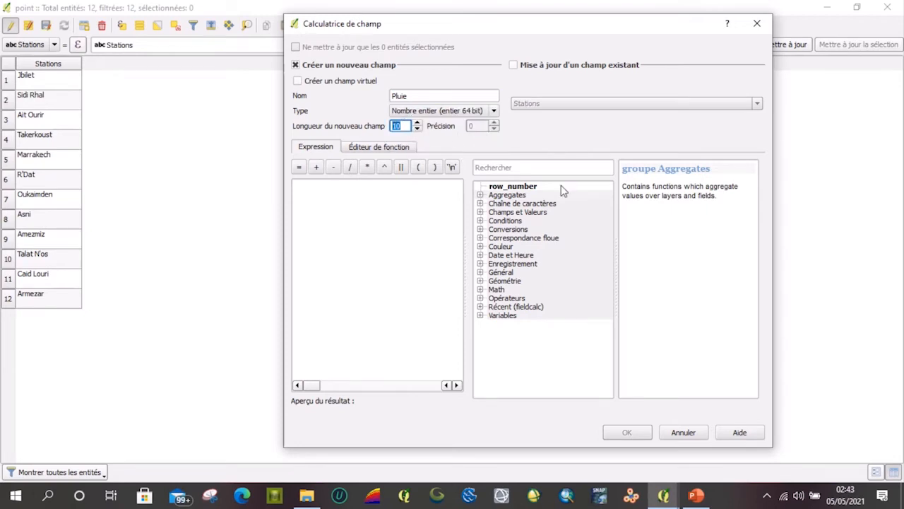
click(480, 280)
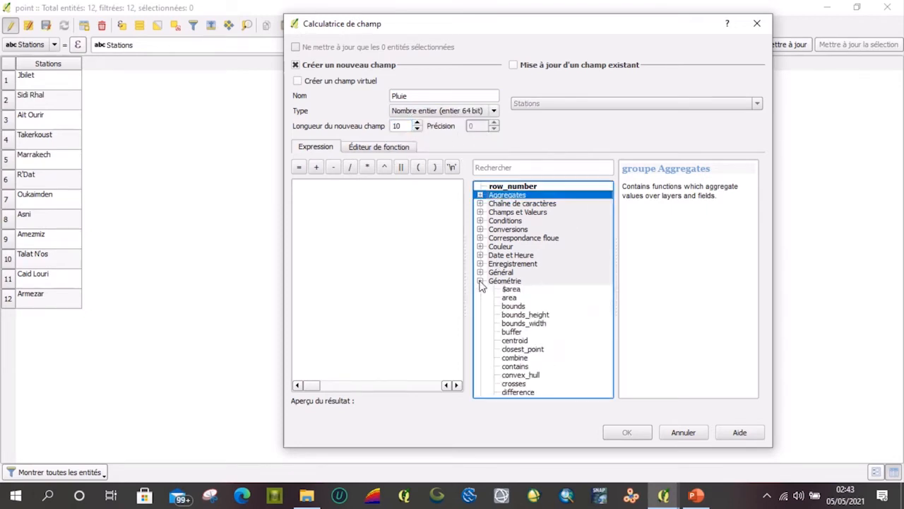
click(511, 290)
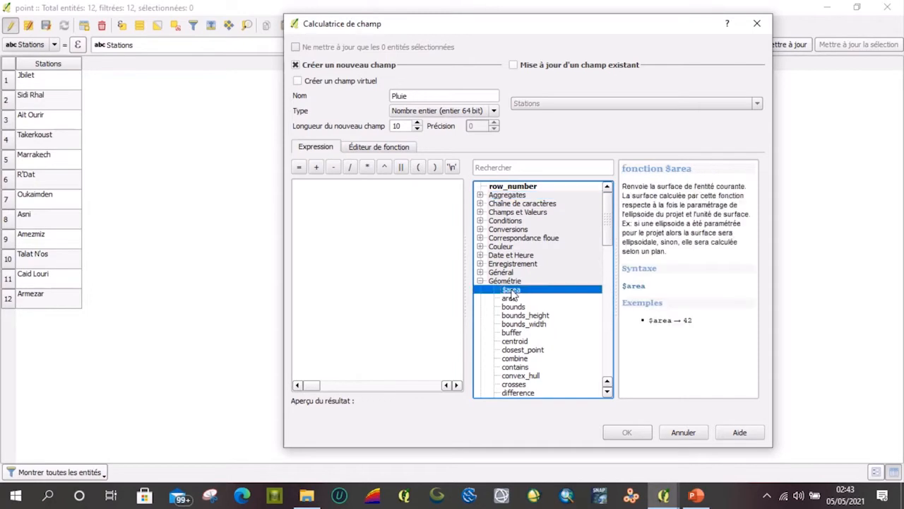
double_click(512, 291)
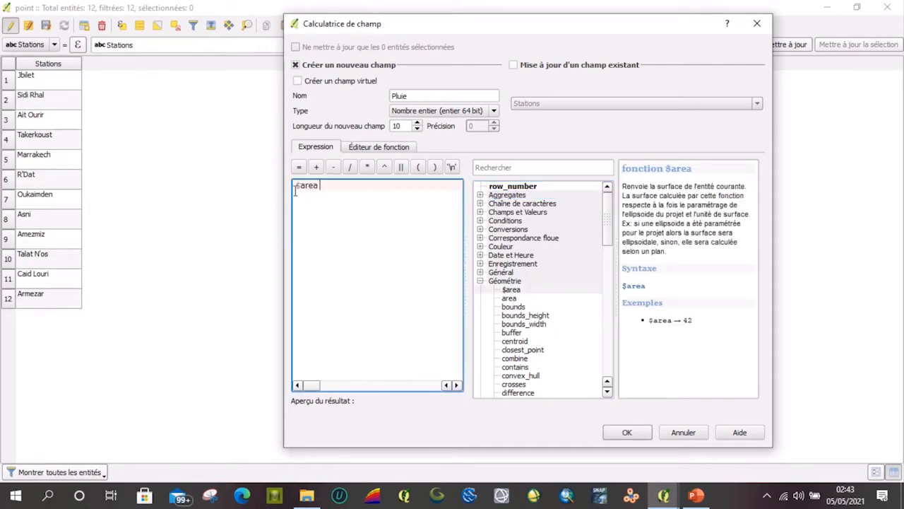
click(627, 431)
Fill the Pluie column in row order with 242, 365, 263, 280, 268, 439, 589, 470, 460, 235, 533, 590 and save the layer edits
click(129, 84)
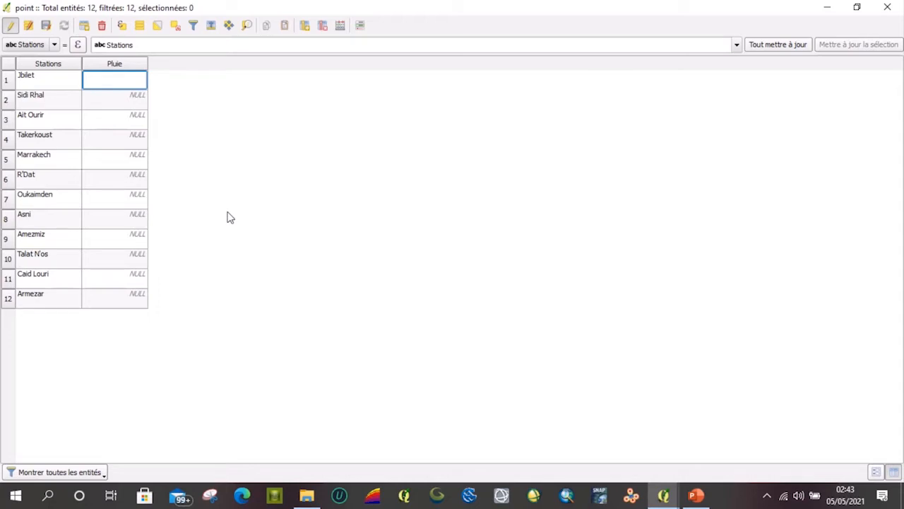
text(242)
click(123, 101)
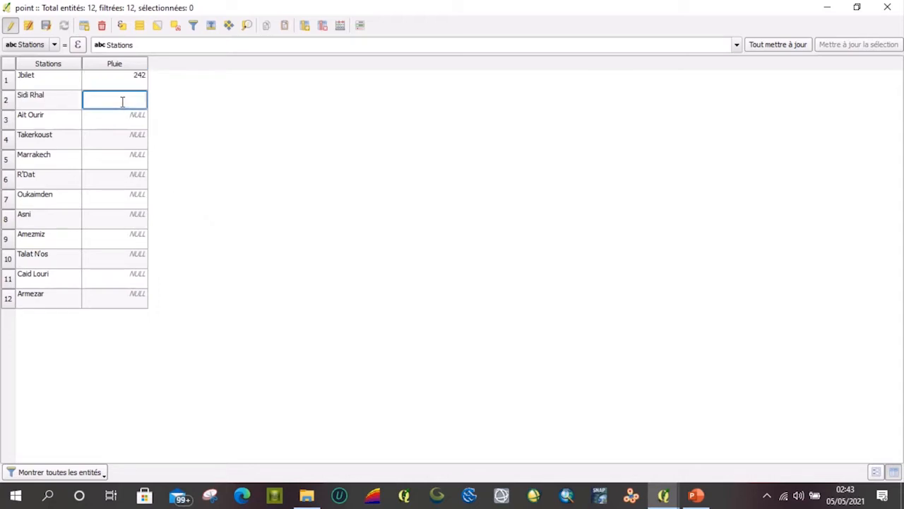
text(365)
click(117, 118)
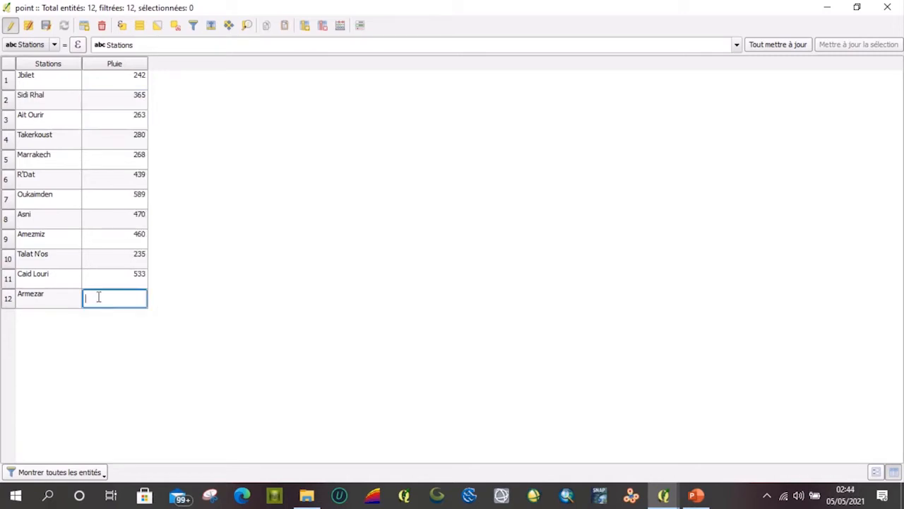
text(0)
key(Return)
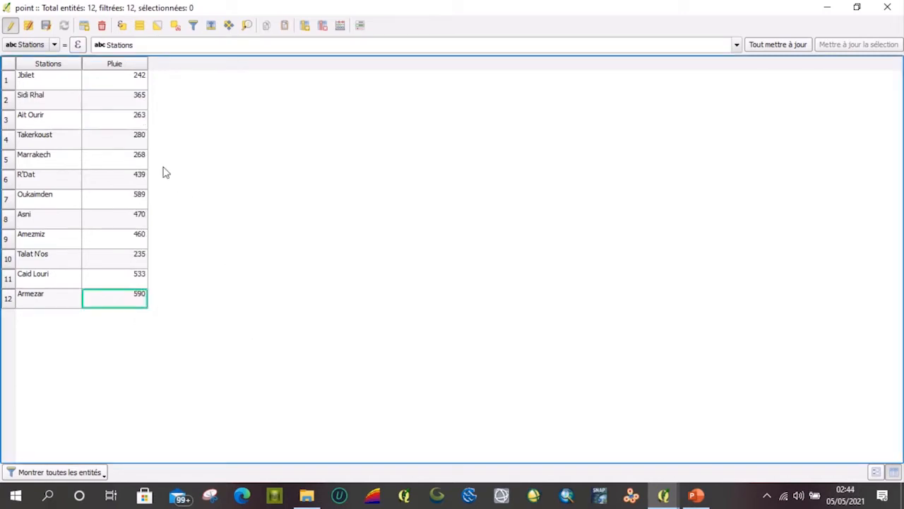
click(10, 24)
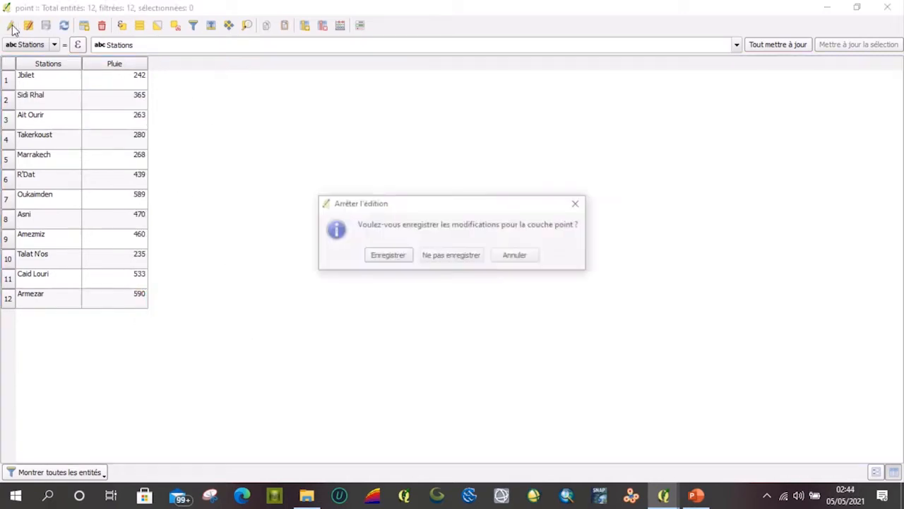
click(387, 255)
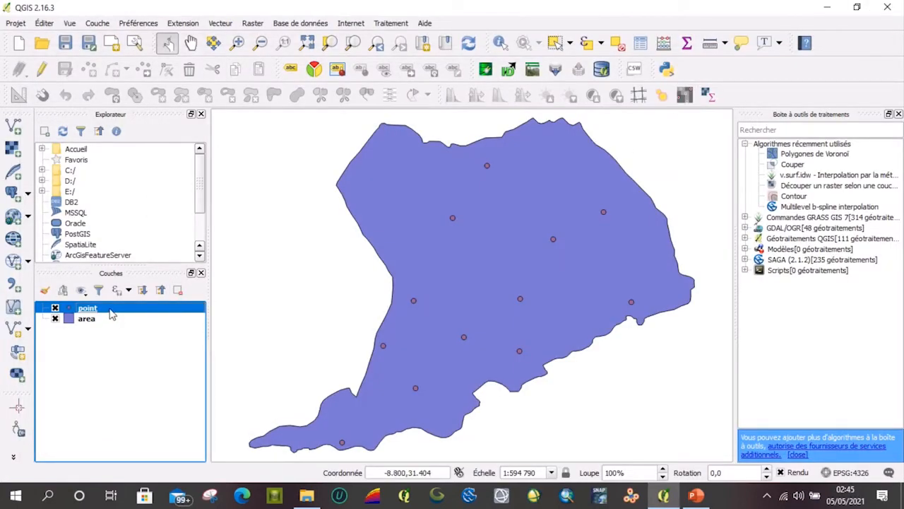
Enable labels for the point layer, using the Stations field as the label text
right_click(109, 315)
click(148, 288)
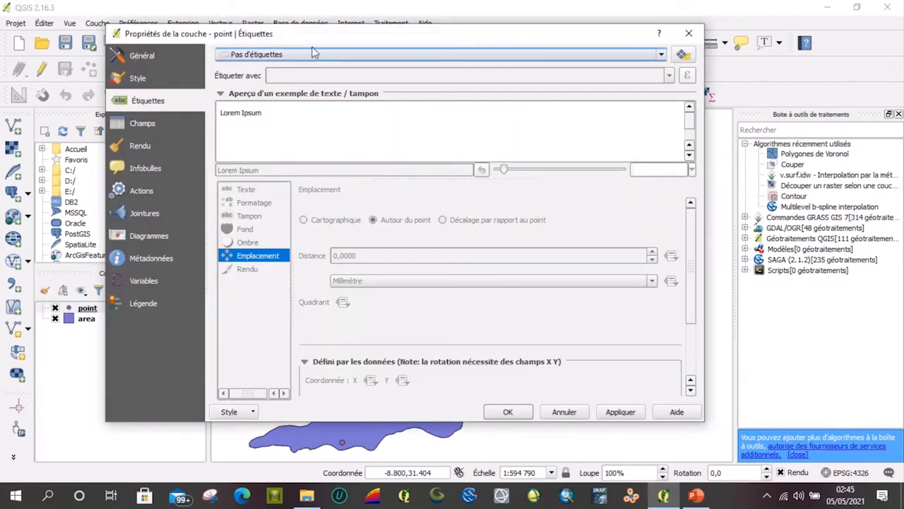
click(318, 54)
click(323, 79)
click(669, 75)
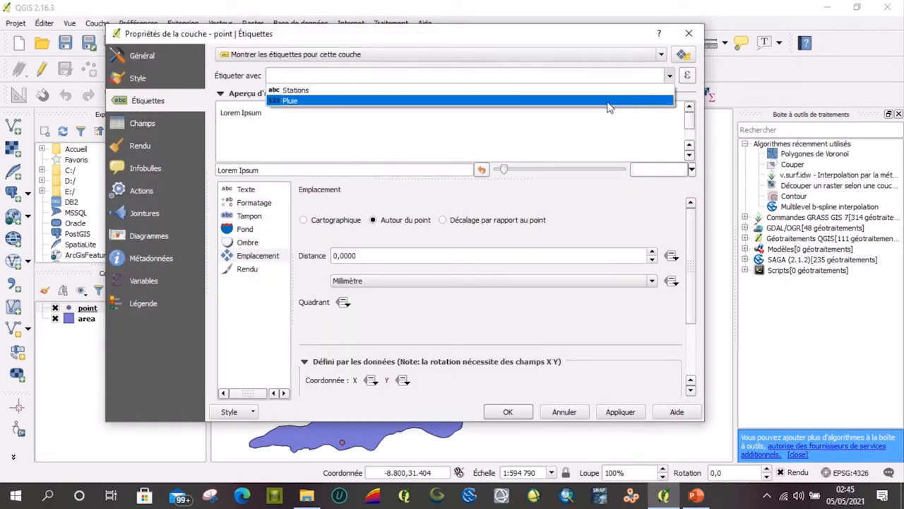
click(609, 92)
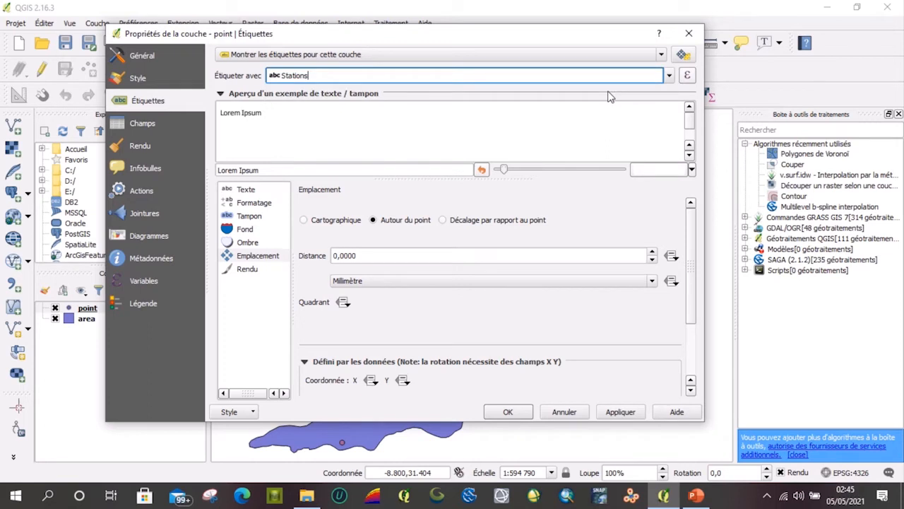
Set the label placement to offset from point with the upper-right quadrant, and apply it to the point layer
click(442, 220)
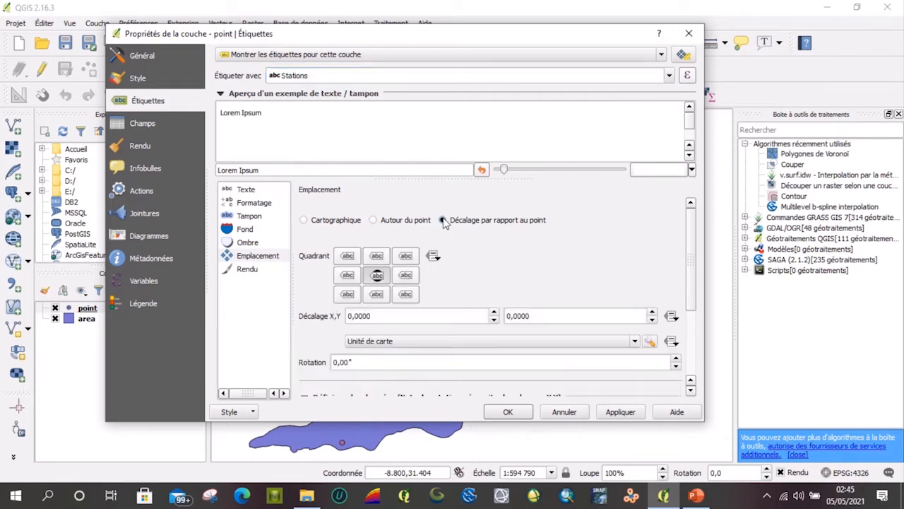
click(406, 257)
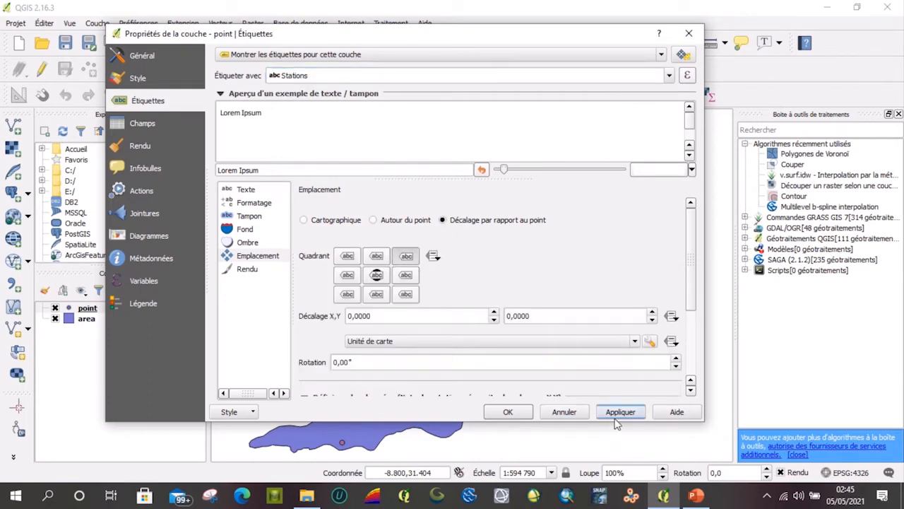
click(513, 408)
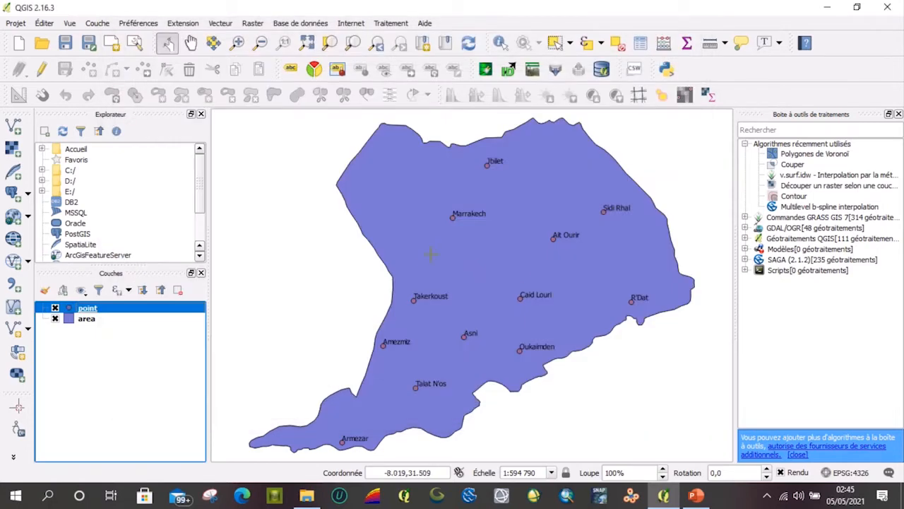
Check which coordinate reference system is assigned to the point layer
right_click(109, 314)
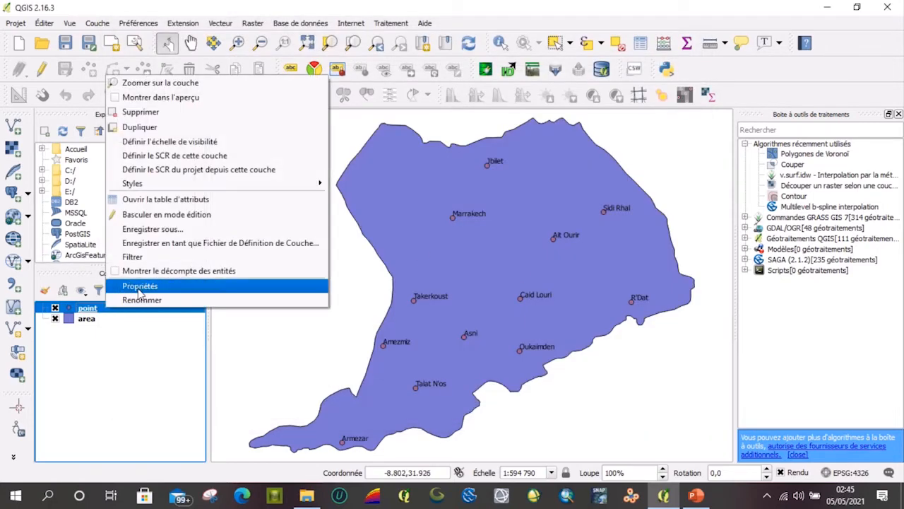
click(159, 157)
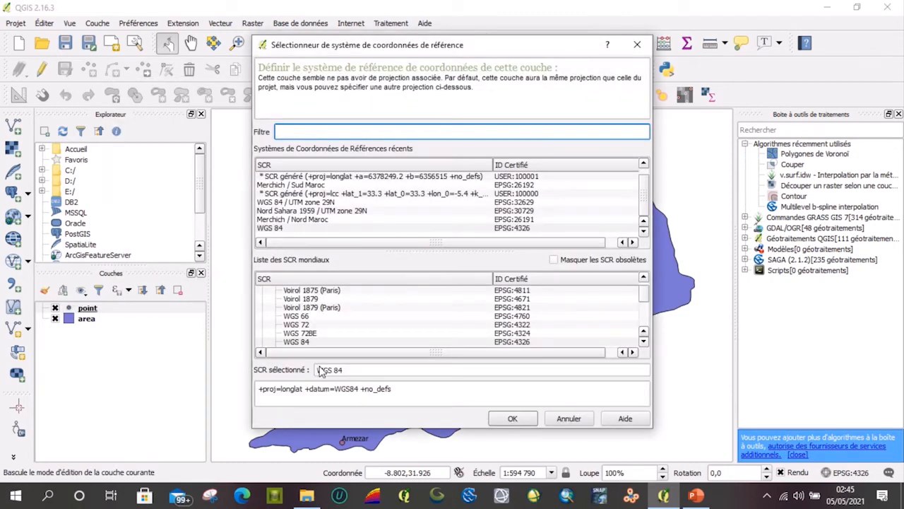
click(570, 419)
Review and confirm the coordinate reference system of the area layer
click(115, 320)
right_click(115, 320)
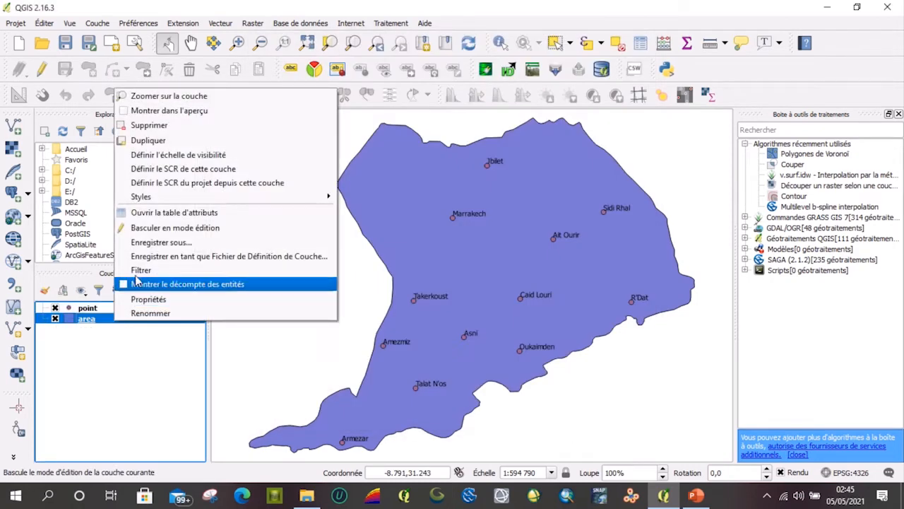
click(162, 169)
click(512, 418)
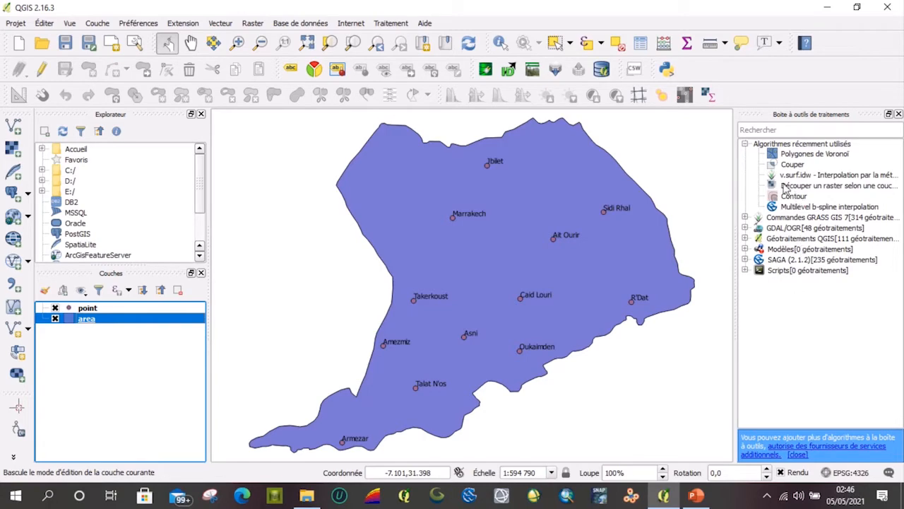
Close the processing toolbox and display it again
click(898, 115)
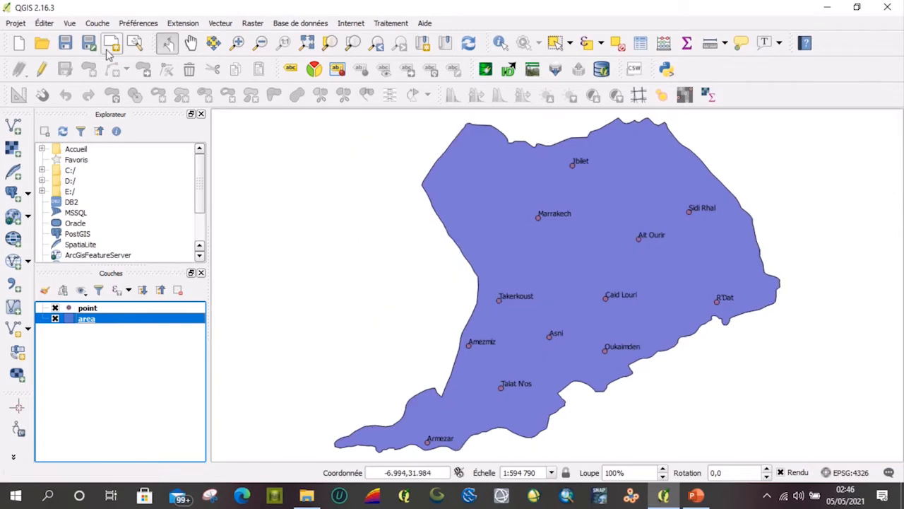
click(71, 25)
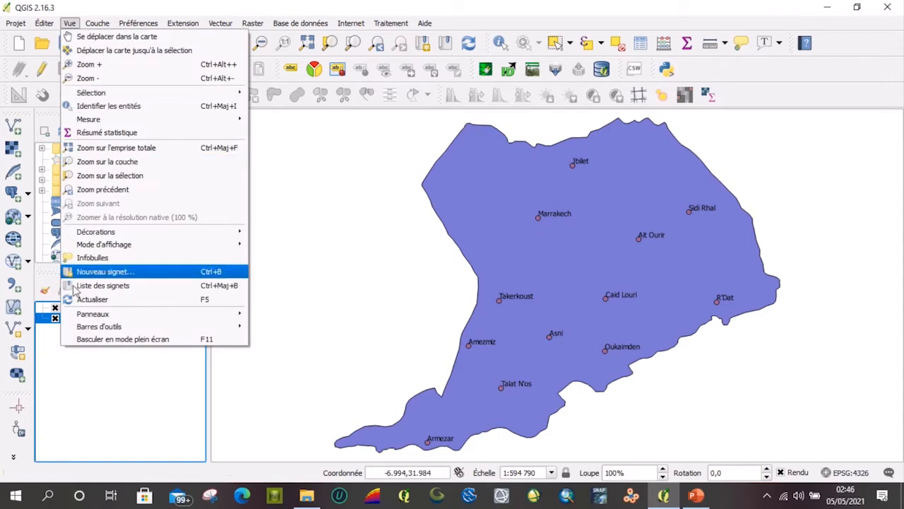
mouse_move(83, 312)
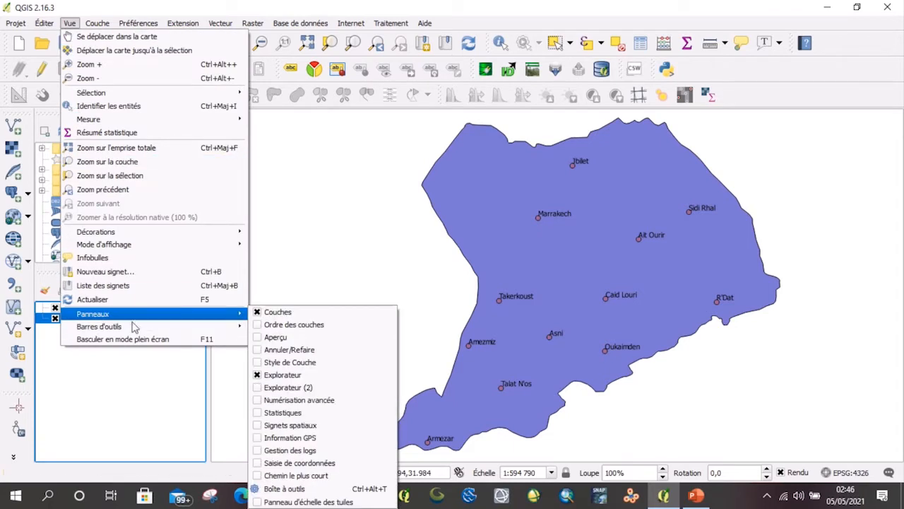
click(281, 488)
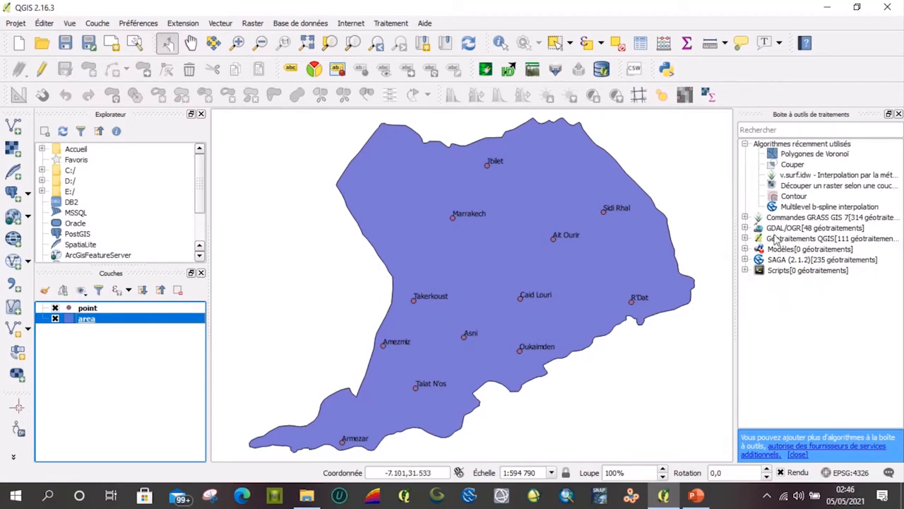
Search the processing toolbox for MULTI and INTERPO, and open the Multilevel b-spline interpolation algorithm
click(786, 130)
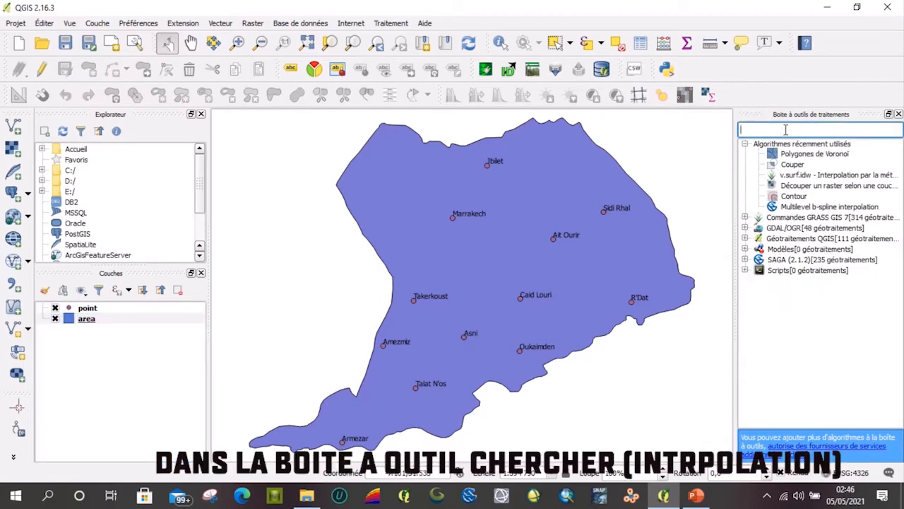
text(MULTI)
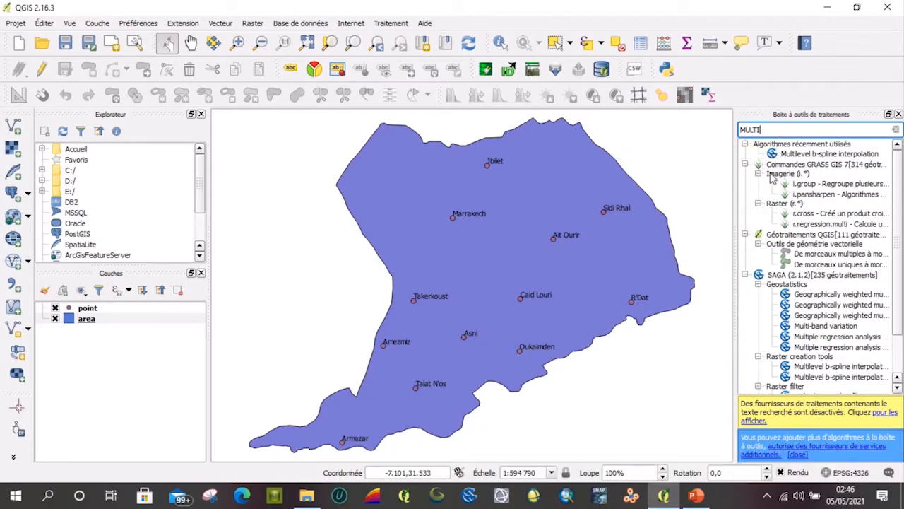
double_click(761, 130)
text(INTERPO)
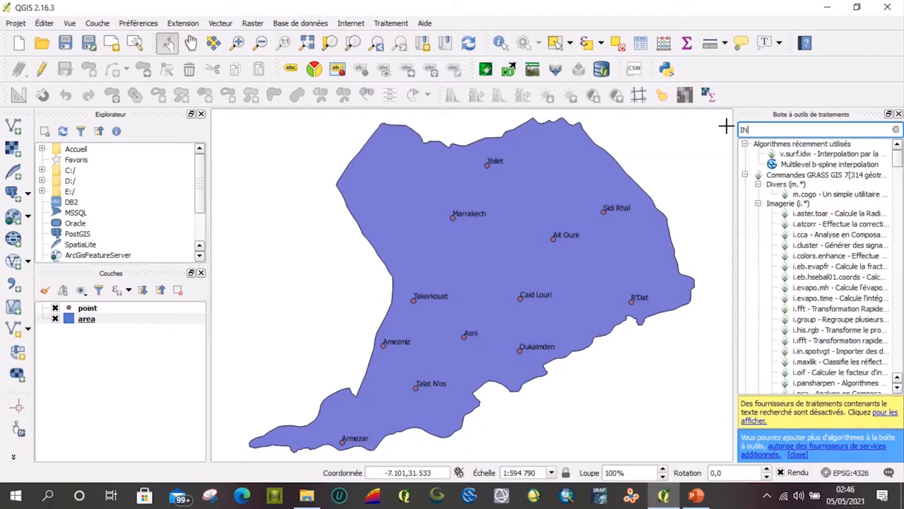
double_click(801, 166)
Run the interpolation on the point layer with attribute Pluie, method "[1] with B-spline refinement" and maximum level 12
click(296, 152)
click(296, 156)
click(295, 182)
click(294, 181)
click(311, 211)
click(304, 233)
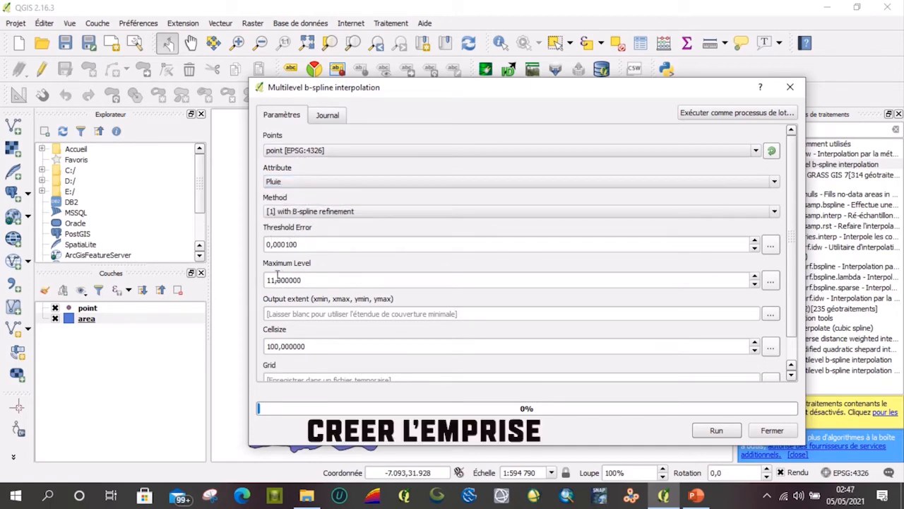
click(755, 277)
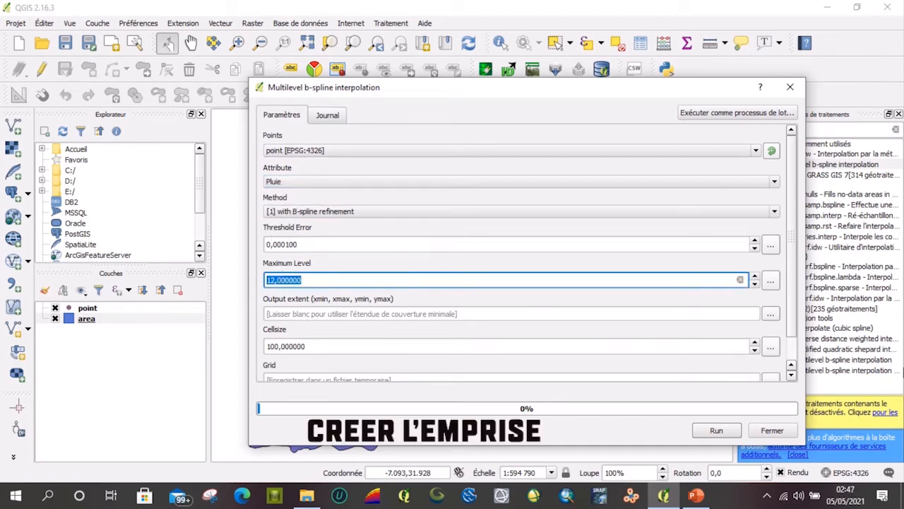
scroll(798, 300, down, 2)
click(717, 430)
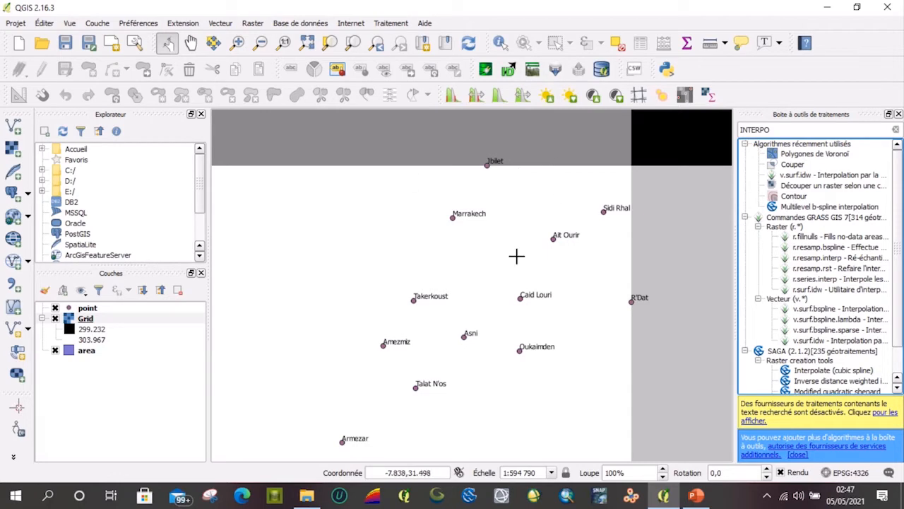
Clear the toolbox search and generate Voronoi polygons from the point layer with a buffer region of 70
click(896, 132)
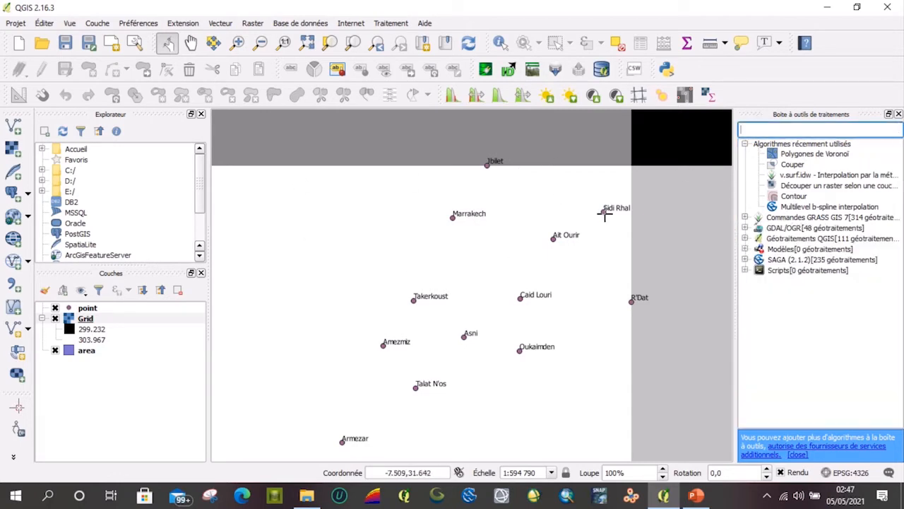
double_click(834, 156)
click(267, 184)
text(70)
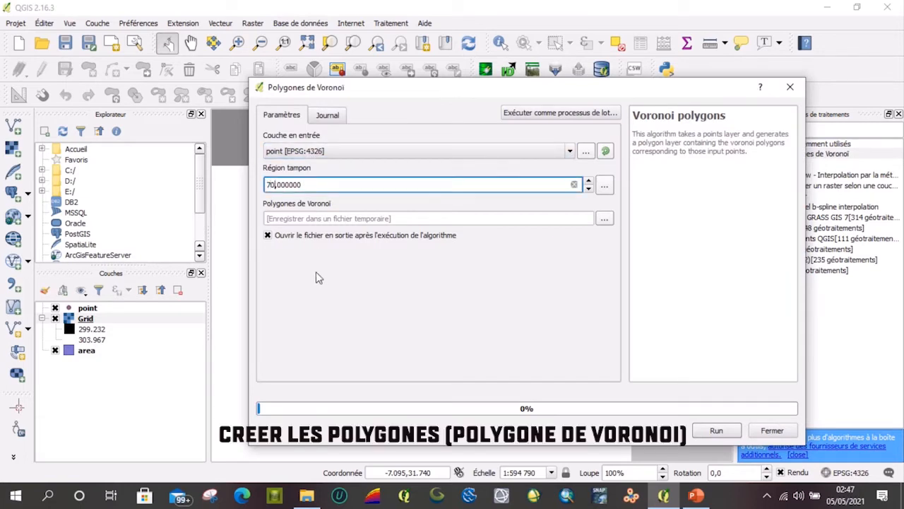
click(717, 430)
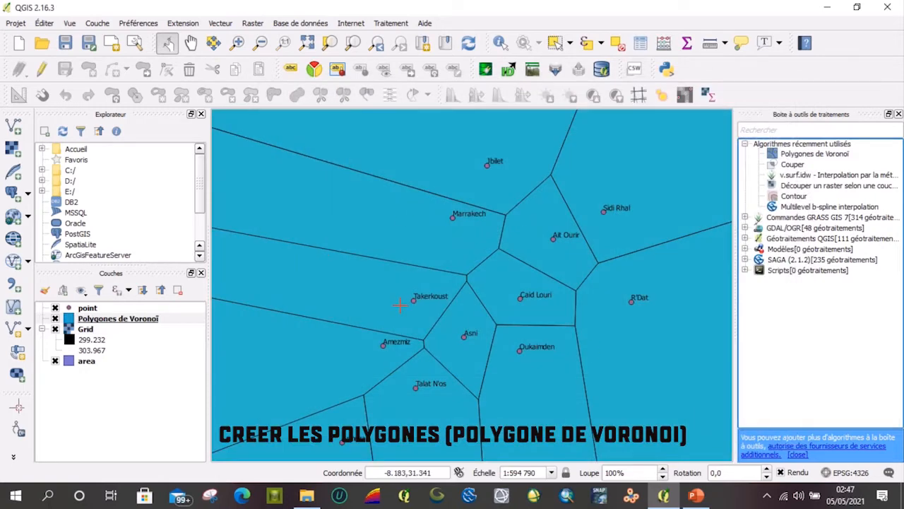
Clip the Polygones de Voronoï layer to the boundary of the area layer
double_click(792, 164)
click(339, 151)
click(342, 185)
click(283, 185)
click(296, 197)
click(722, 432)
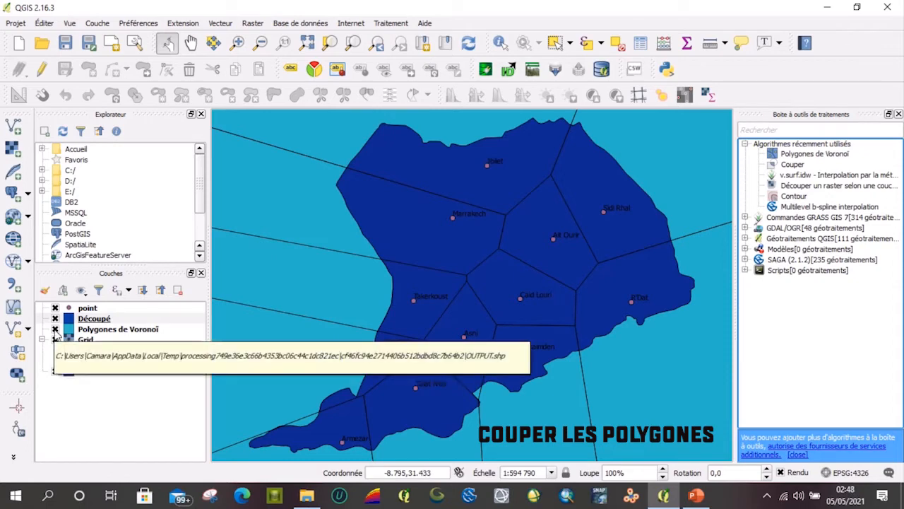
Hide the Polygones de Voronoï and Grid layers on the map
click(56, 330)
click(55, 340)
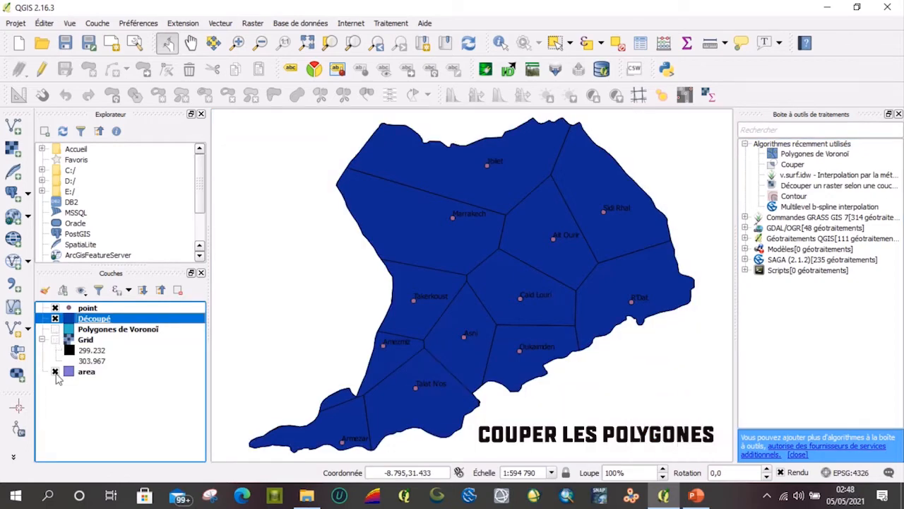
Hide the area layer and classify the Découpé layer with the Catégorisé style on the Stations column, using random colours
click(55, 372)
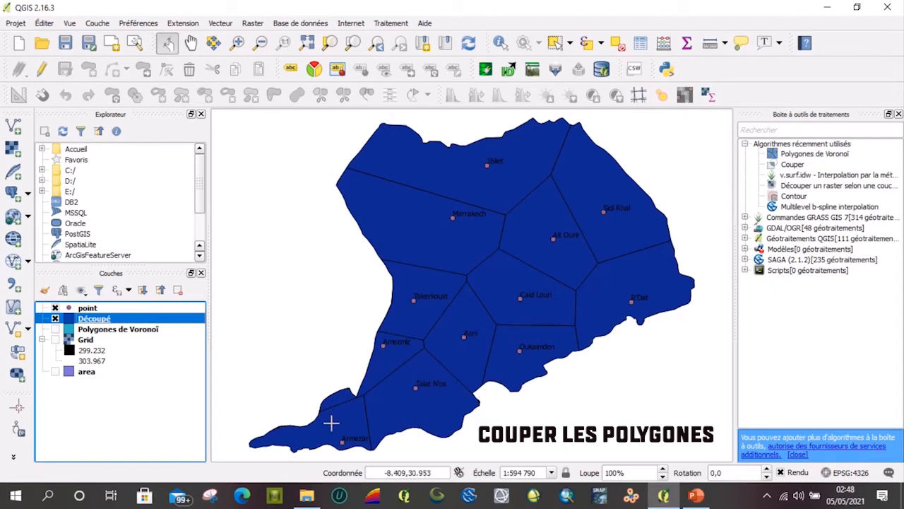
right_click(109, 322)
click(138, 304)
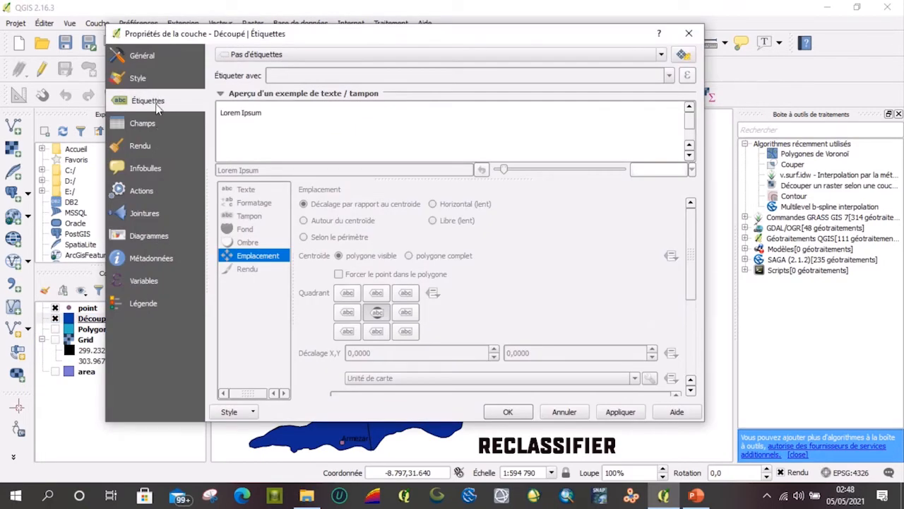
click(139, 78)
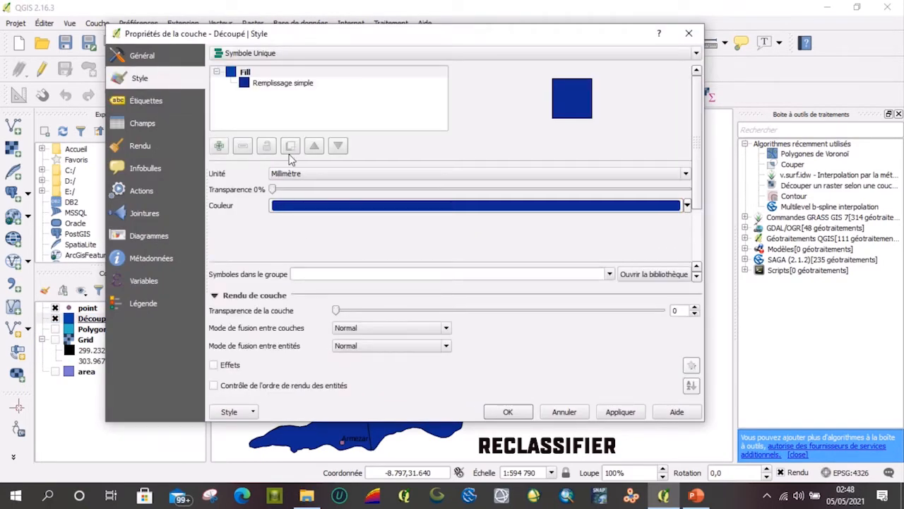
click(268, 53)
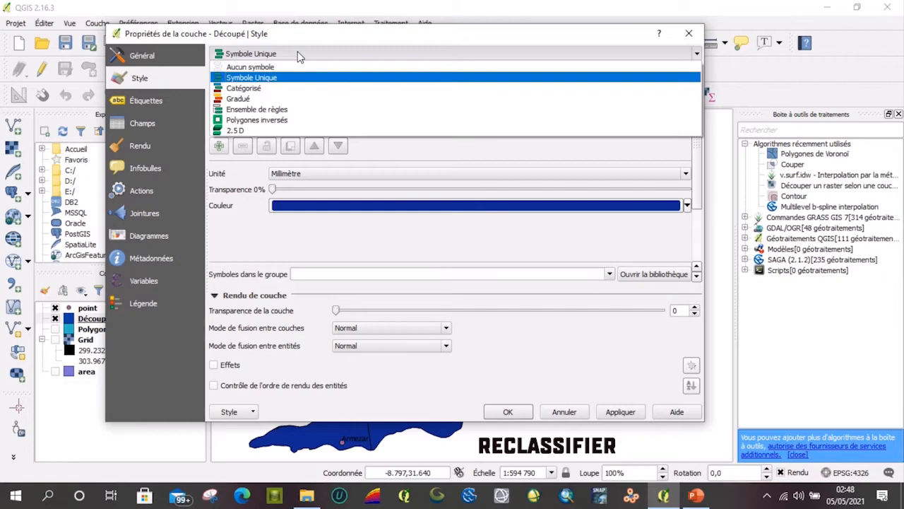
click(279, 89)
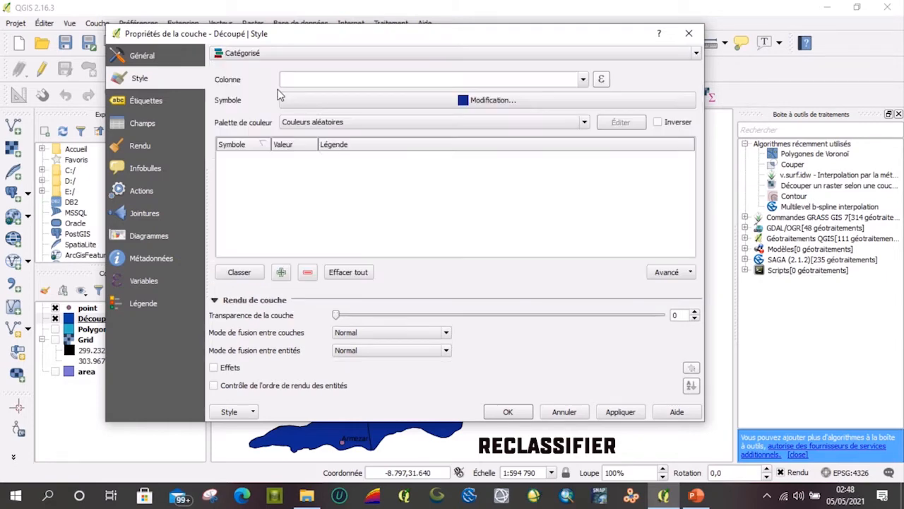
click(583, 80)
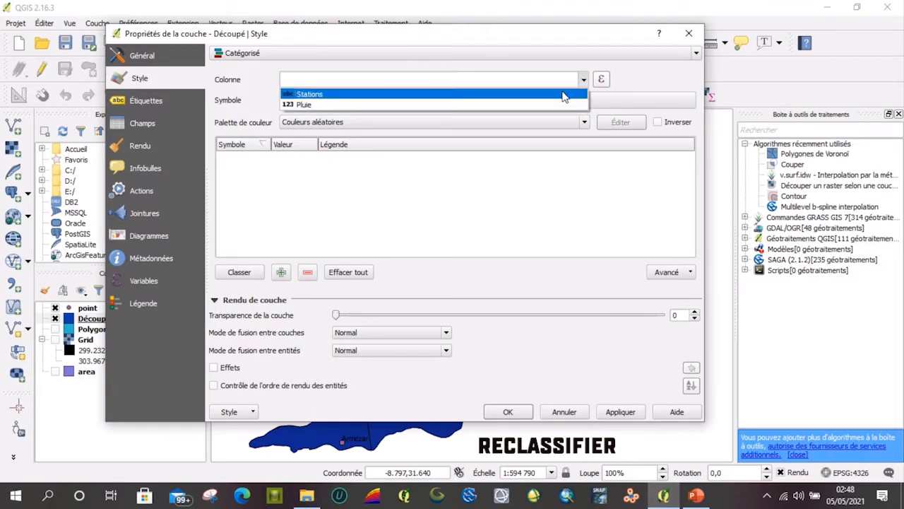
click(563, 94)
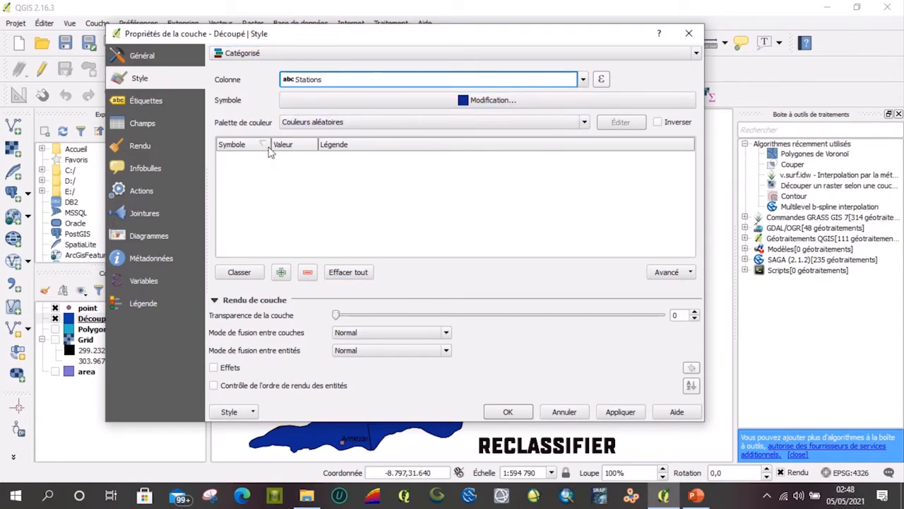
click(239, 272)
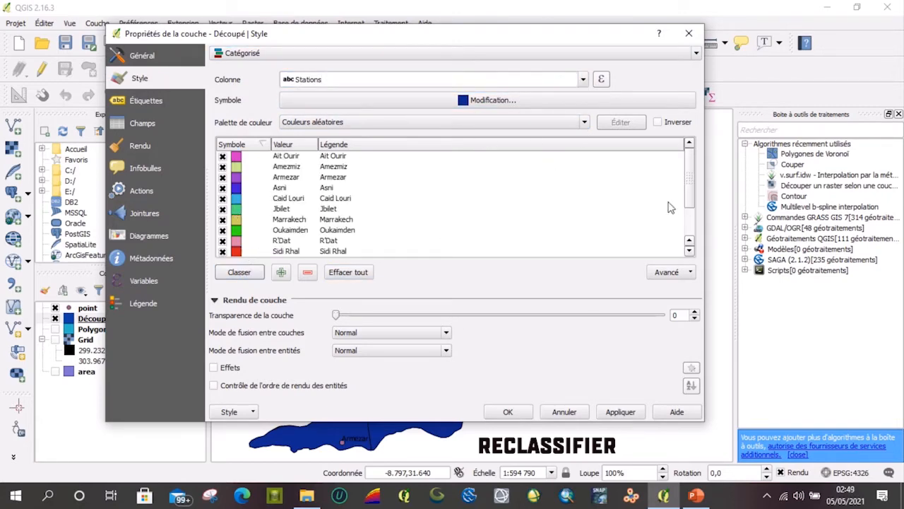
Delete the class with no value from the Découpé categories and apply the style to the layer
scroll(691, 200, down, 2)
click(241, 244)
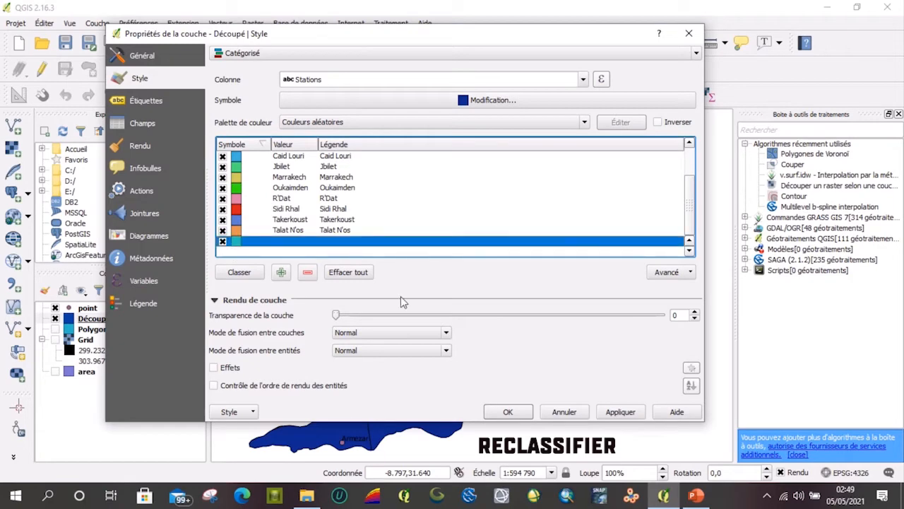
click(307, 272)
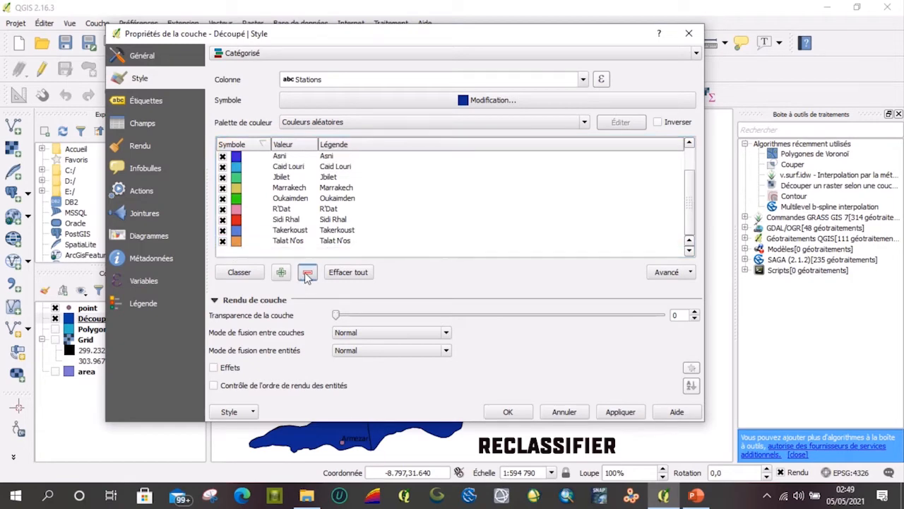
click(621, 412)
click(508, 412)
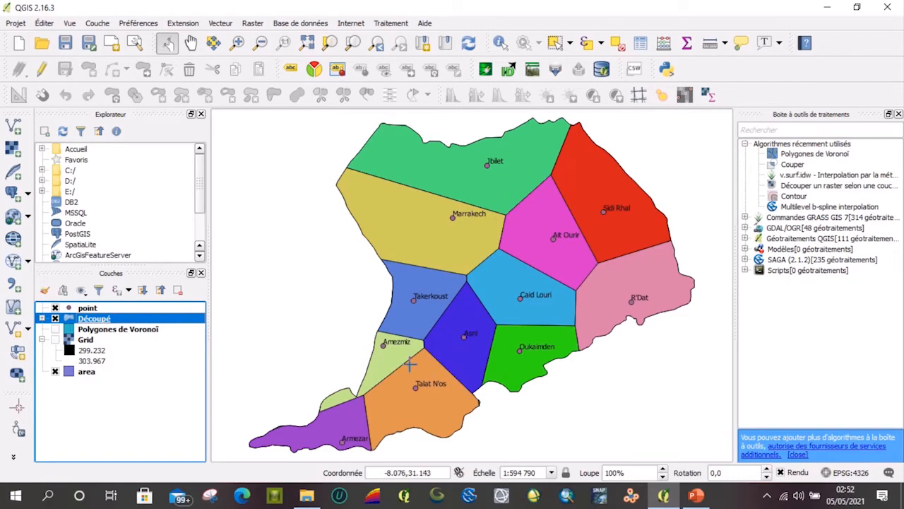
Start saving the Découpé layer as a new vector file named "Polygone de Theissen" in the desktop's TD1 folder
right_click(134, 319)
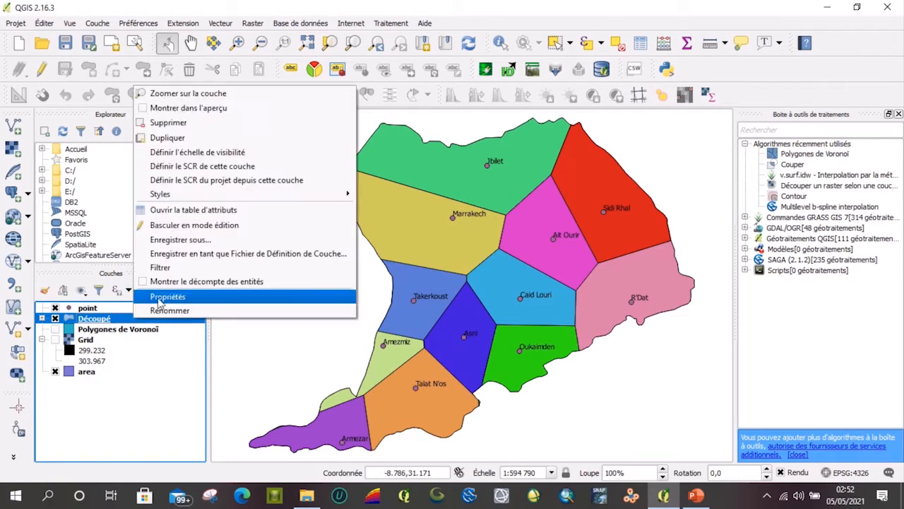
click(178, 240)
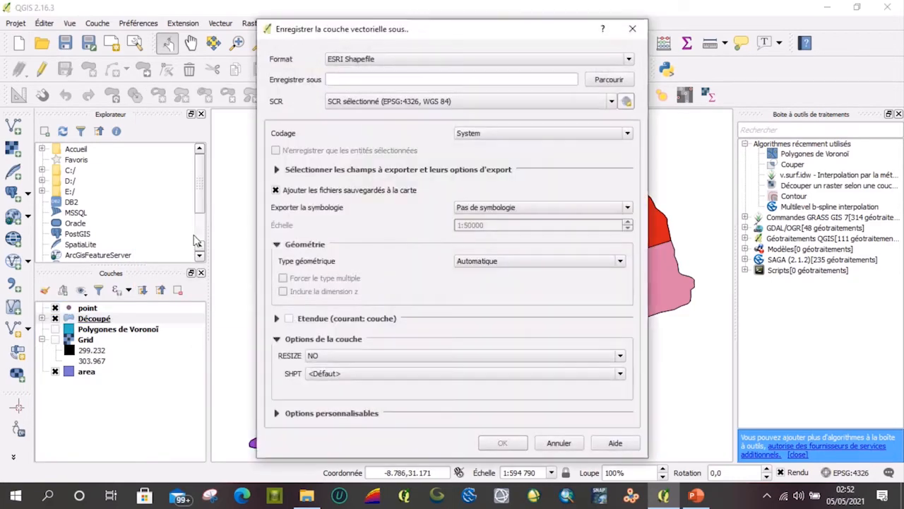
click(609, 81)
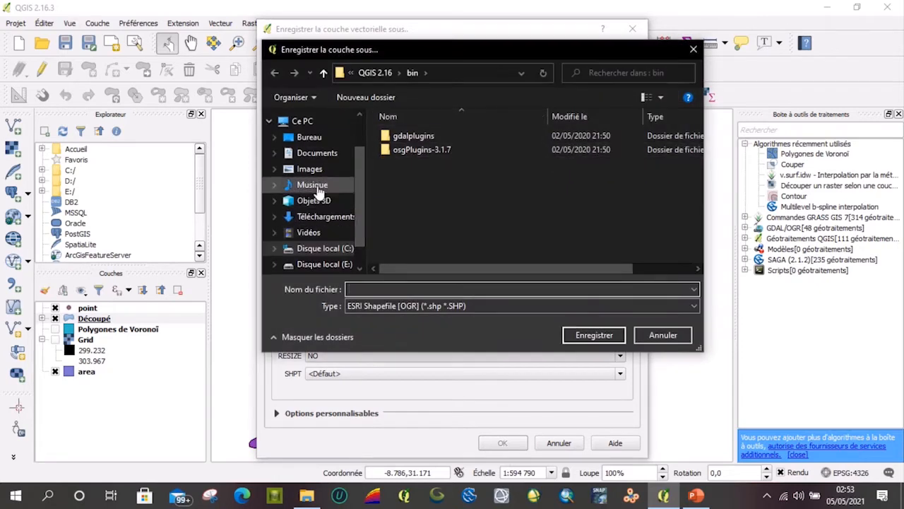
click(308, 137)
scroll(527, 203, down, 5)
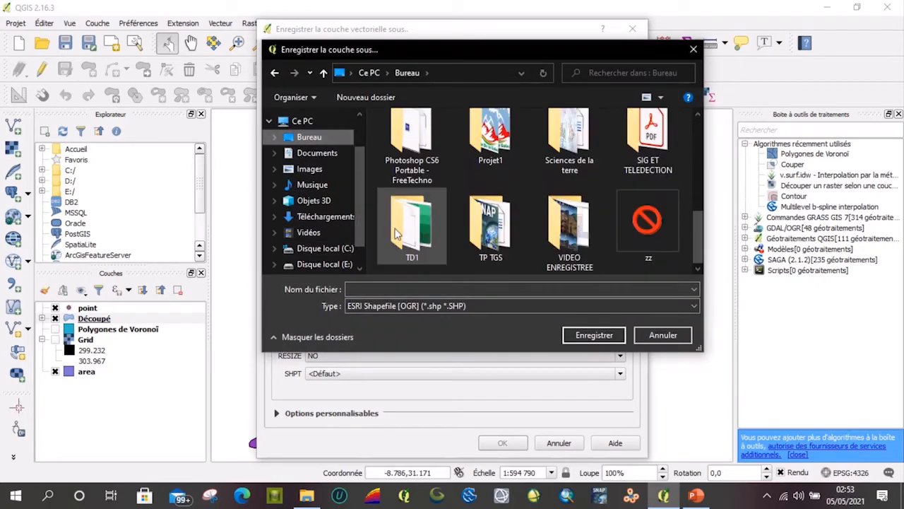
double_click(429, 227)
click(405, 289)
text(P)
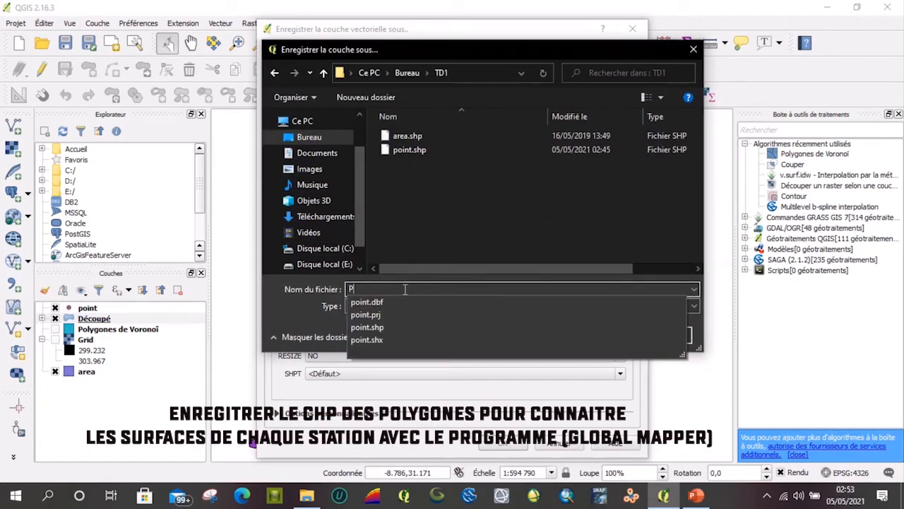
text(olygone de Theissen)
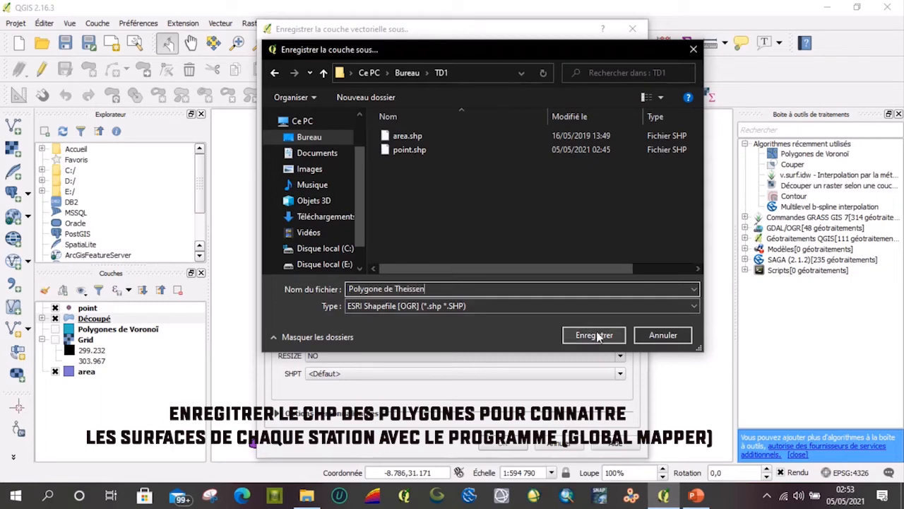
click(594, 335)
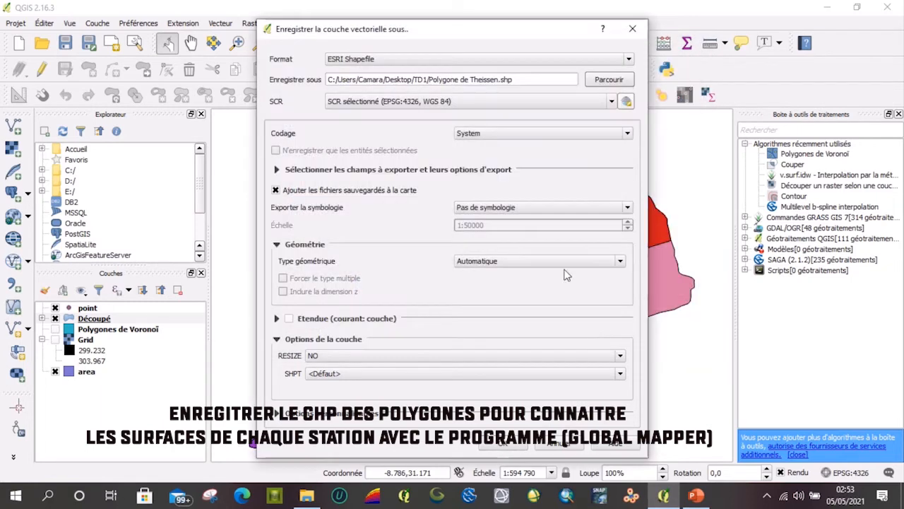
Choose ESRI Shapefile as the output format and export the layer
click(510, 61)
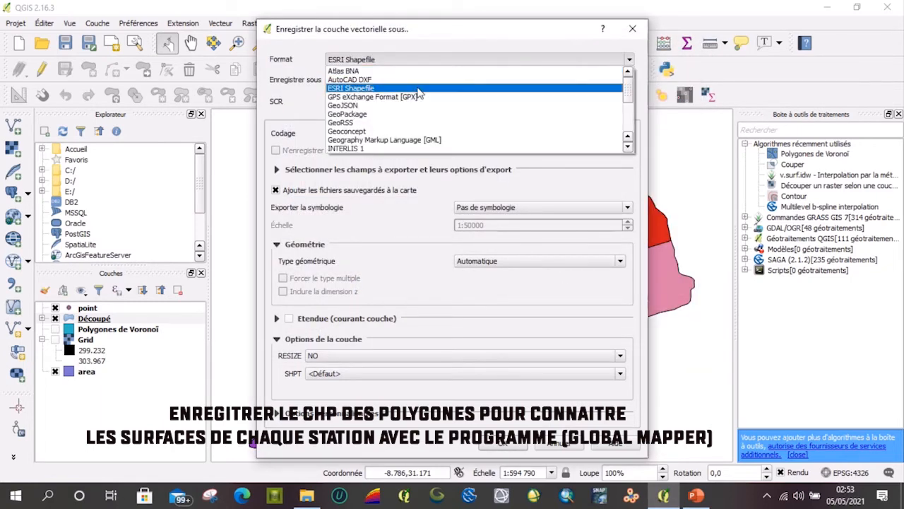
click(487, 88)
click(504, 442)
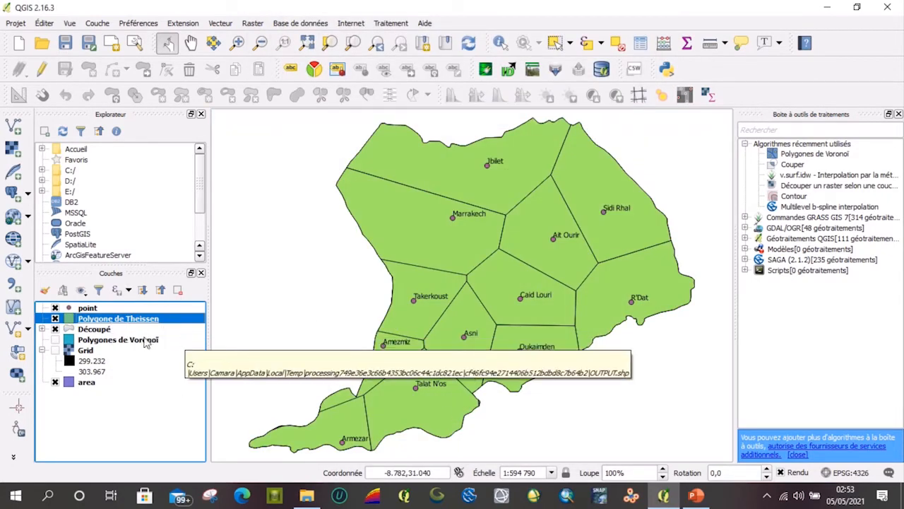
Compare the Polygone de Theissen layer with the coloured Découpé layer beneath it by toggling its visibility
click(55, 319)
click(55, 318)
click(55, 319)
click(55, 319)
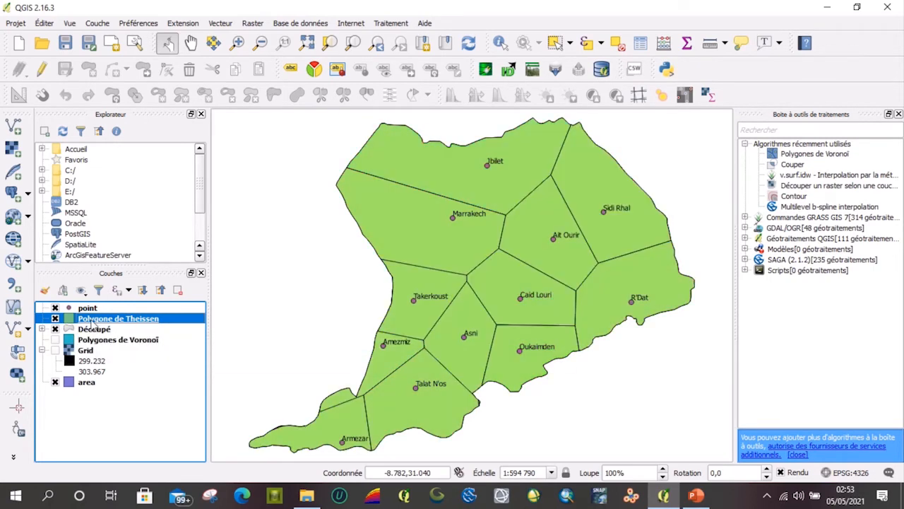
Remove the Polygone de Theissen layer from the project and check its saved files in the TD1 folder
right_click(95, 321)
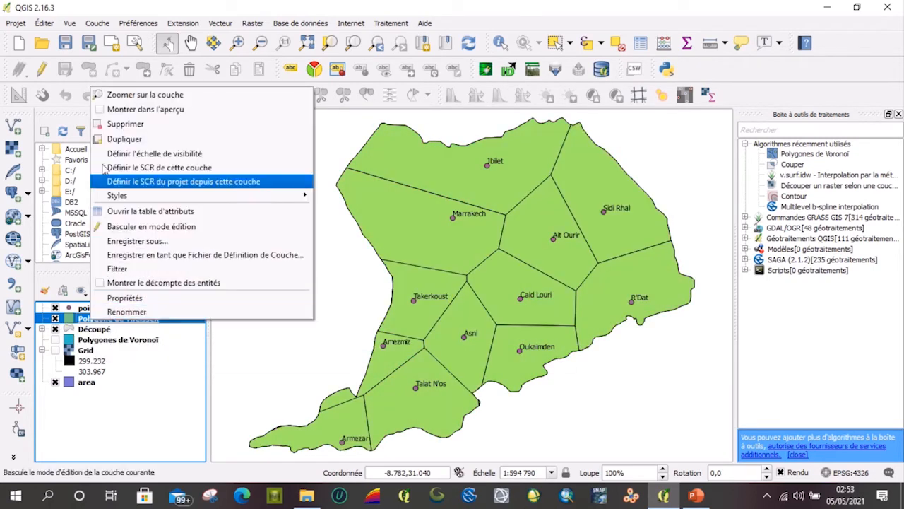
click(125, 126)
click(417, 258)
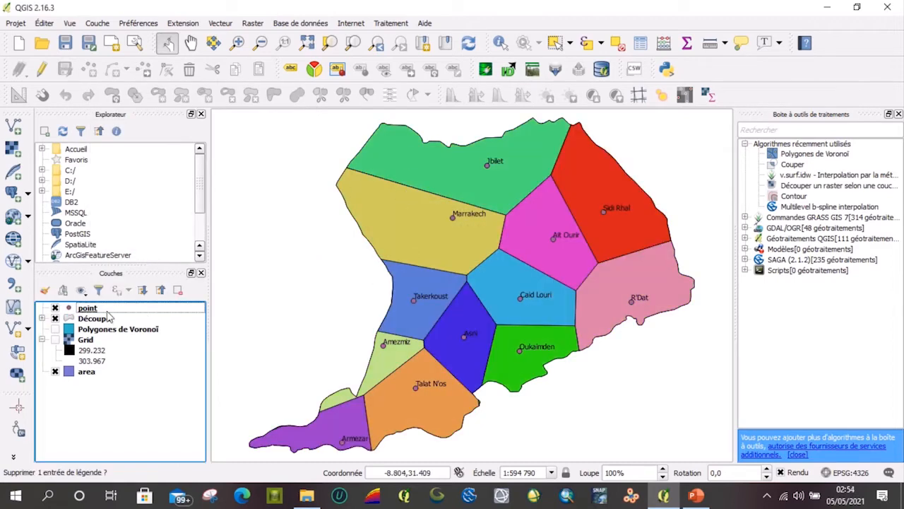
click(307, 495)
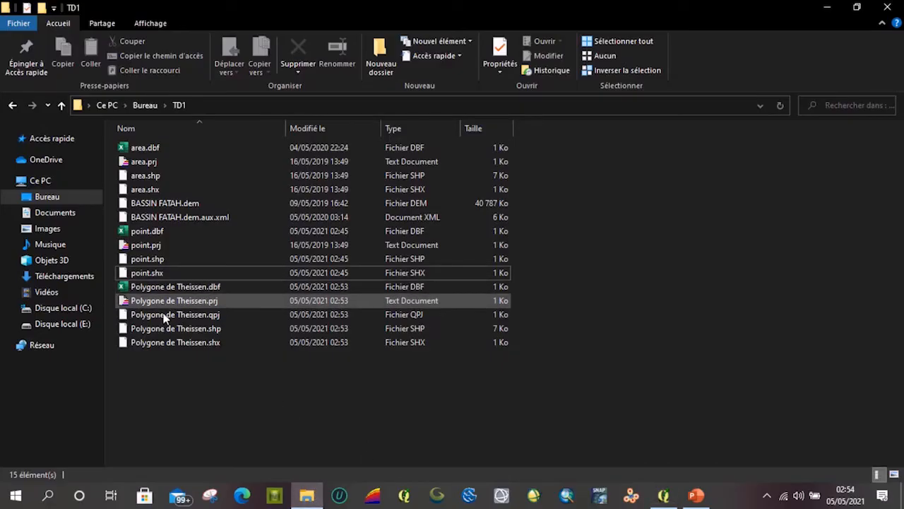
click(826, 6)
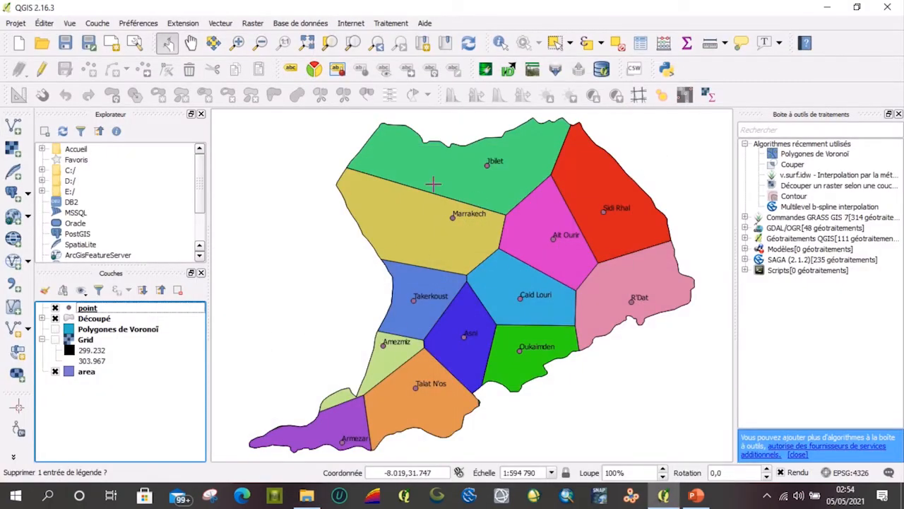
Create a new print composer titled "Projet de création de polygone de T"
click(20, 25)
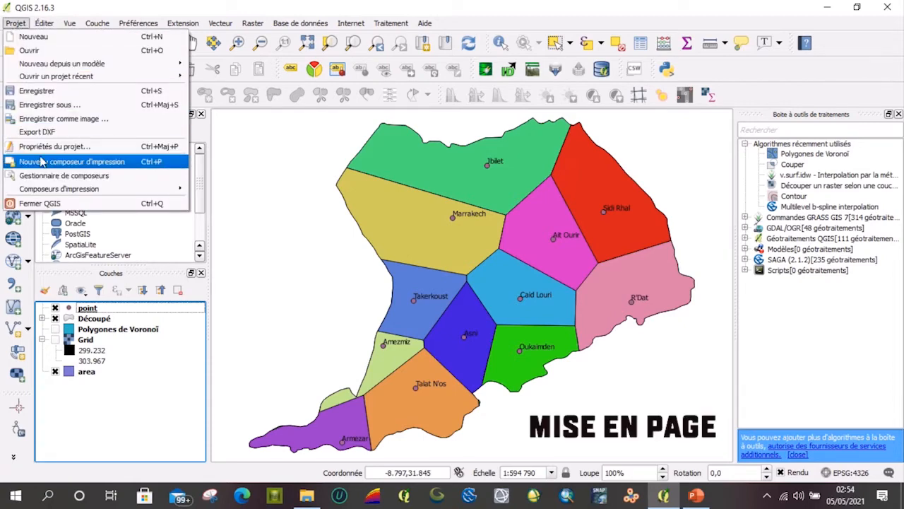
click(71, 162)
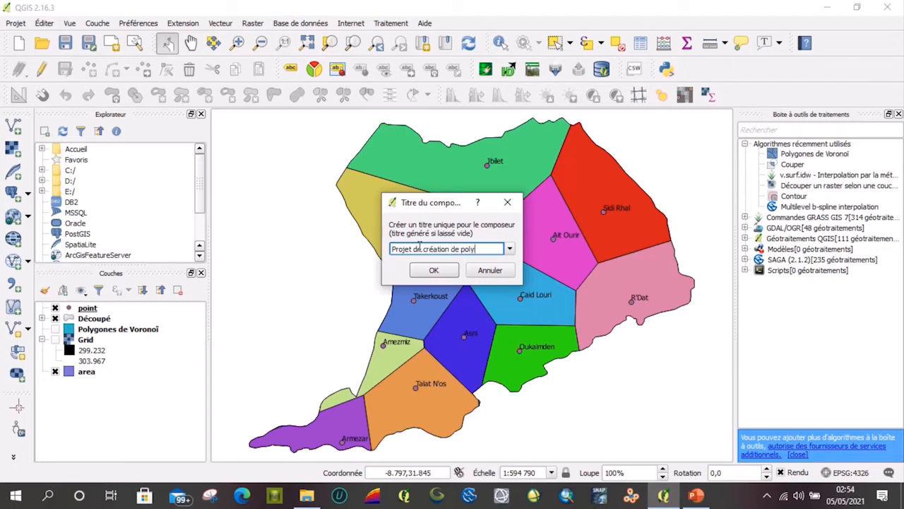
text(de T)
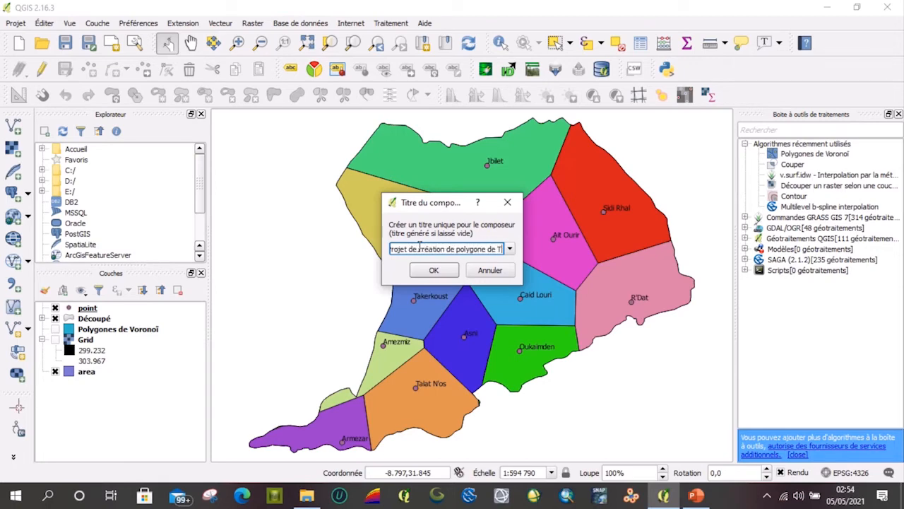
click(433, 269)
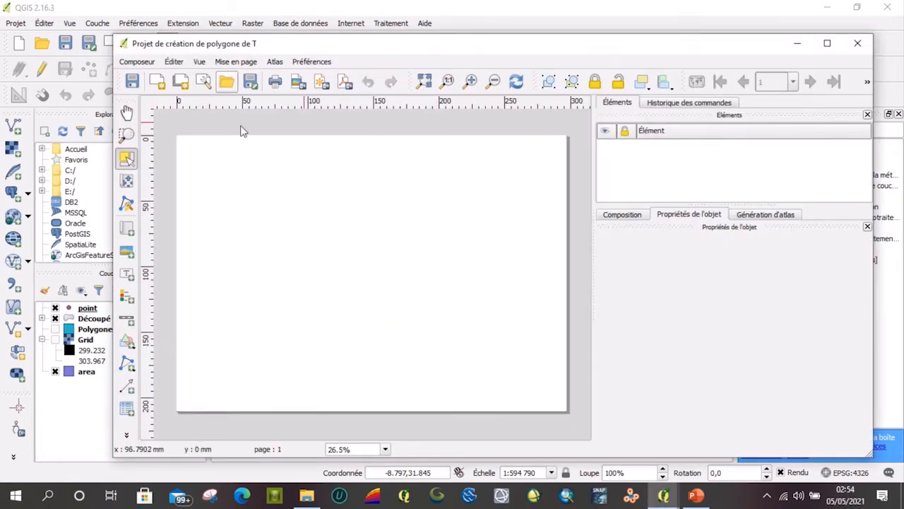
Add a map covering nearly the whole page and nudge its frame toward the page's upper-left corner
click(126, 230)
drag(183, 143, 555, 402)
drag(375, 265, 370, 260)
Shift the map content within its frame up and to the right to free space for a legend
click(127, 114)
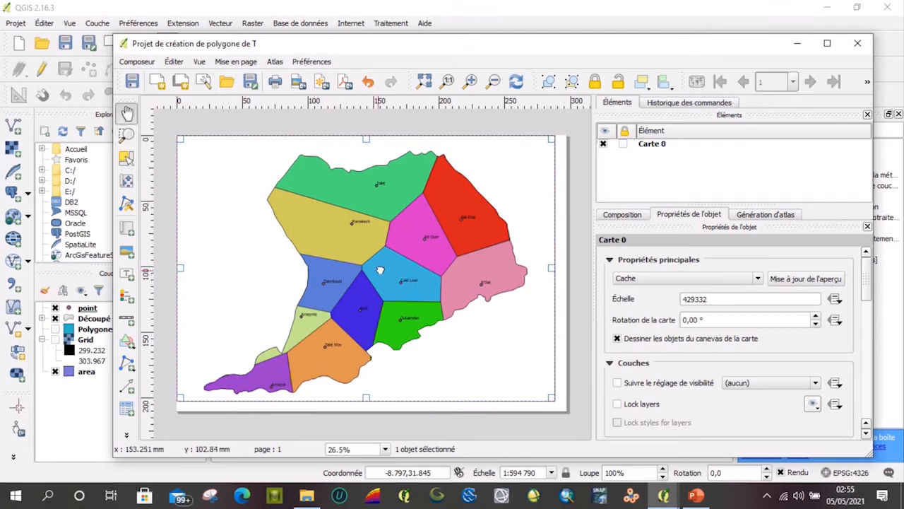
click(126, 158)
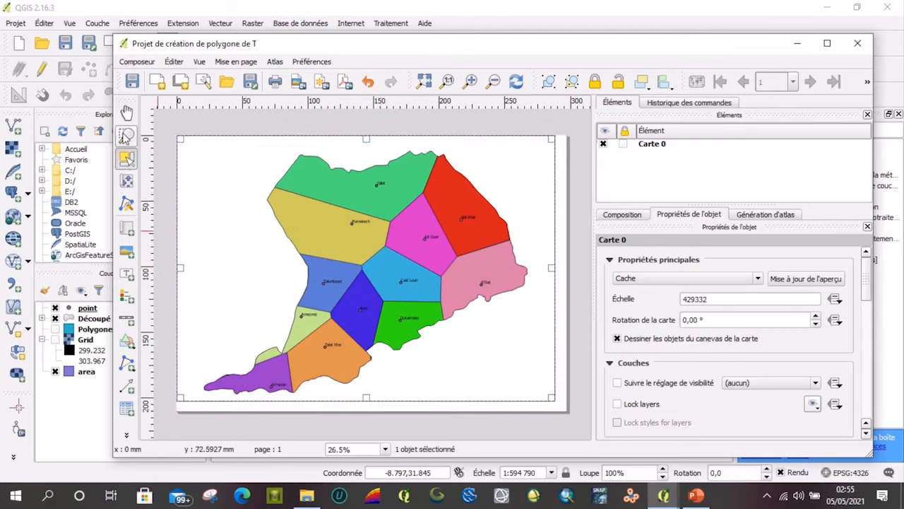
click(127, 181)
drag(329, 243, 357, 242)
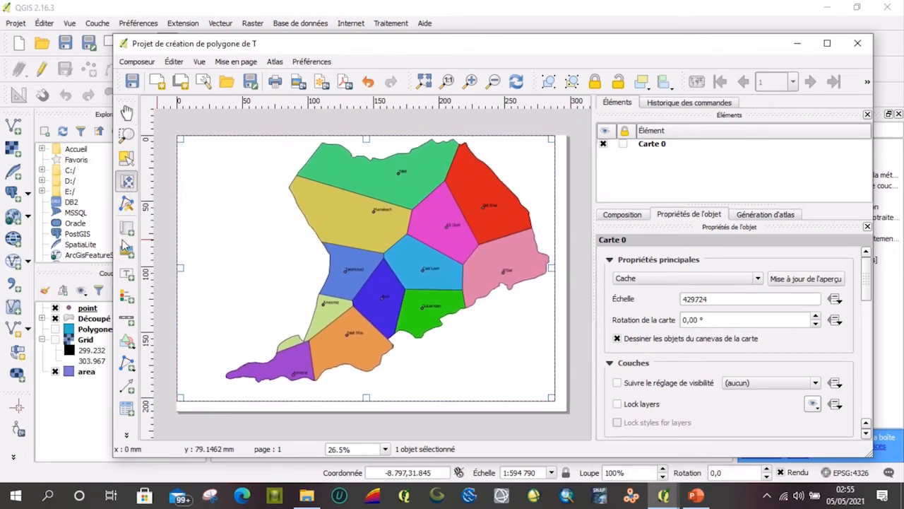
Add a legend to the composition and position it along the page's left side, beside the polygons
click(126, 296)
drag(238, 176, 281, 333)
drag(214, 220, 205, 249)
click(278, 281)
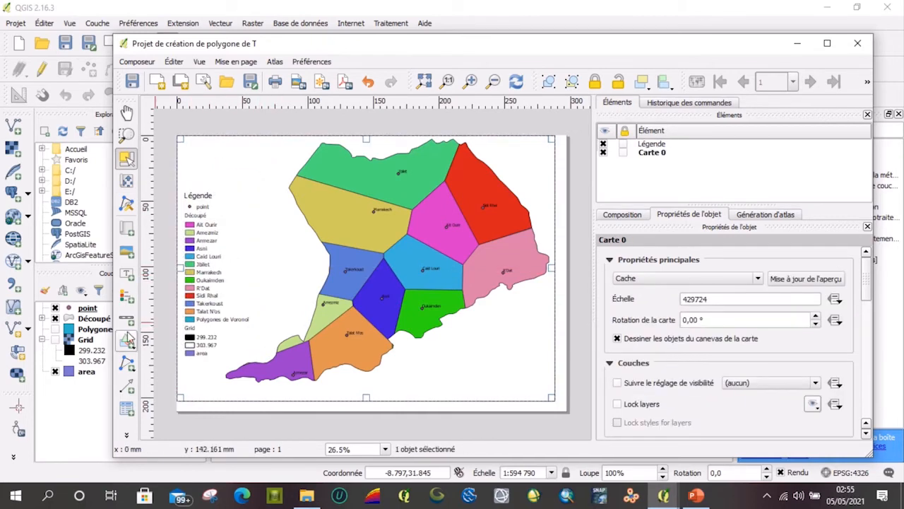
Add a scale bar for the map below the polygons in the lower right part of the page
click(127, 320)
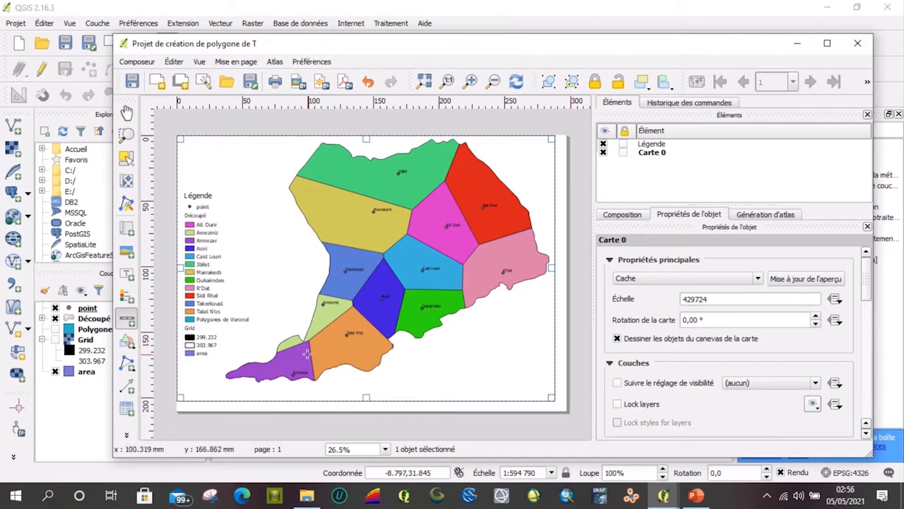
drag(410, 379, 472, 382)
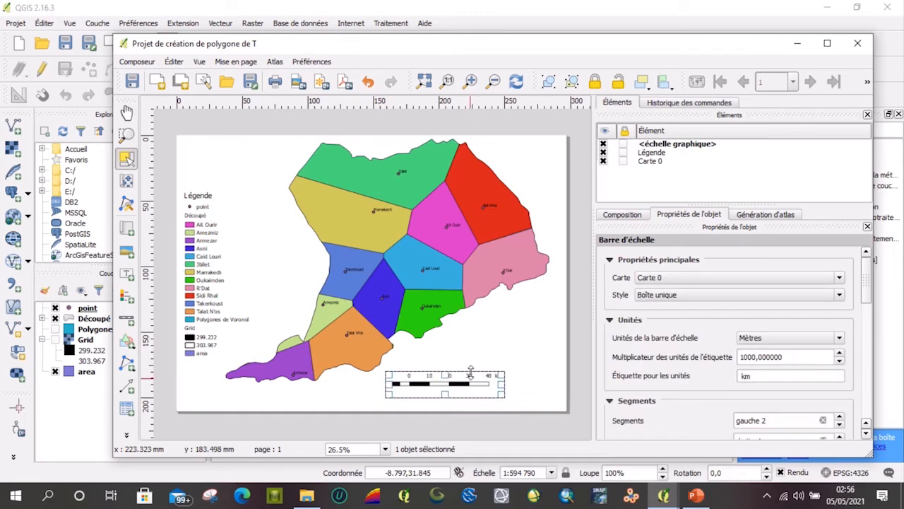
Add a title label reading "Polygone de Theissen" in the blank area above the legend
click(126, 272)
mouse_move(195, 147)
mouse_down()
mouse_move(230, 165)
mouse_move(267, 165)
mouse_up()
click(631, 280)
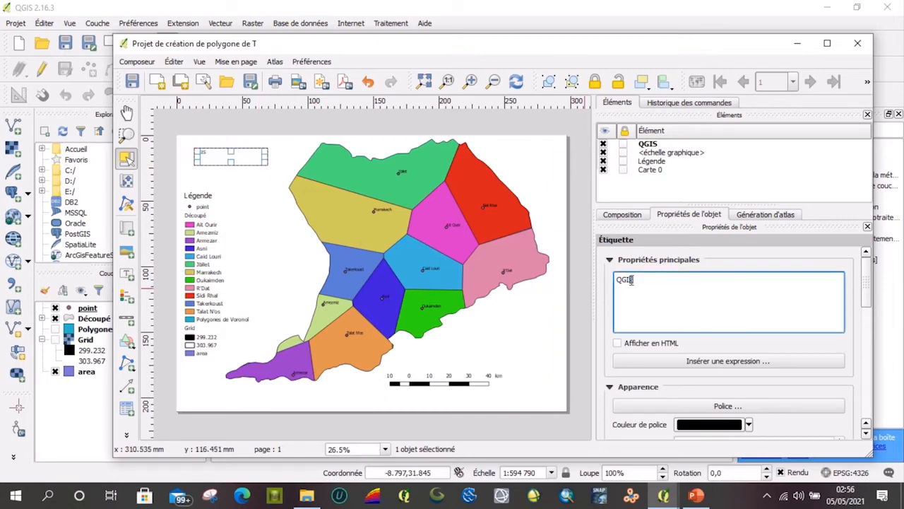
text(Polygone de Theissen)
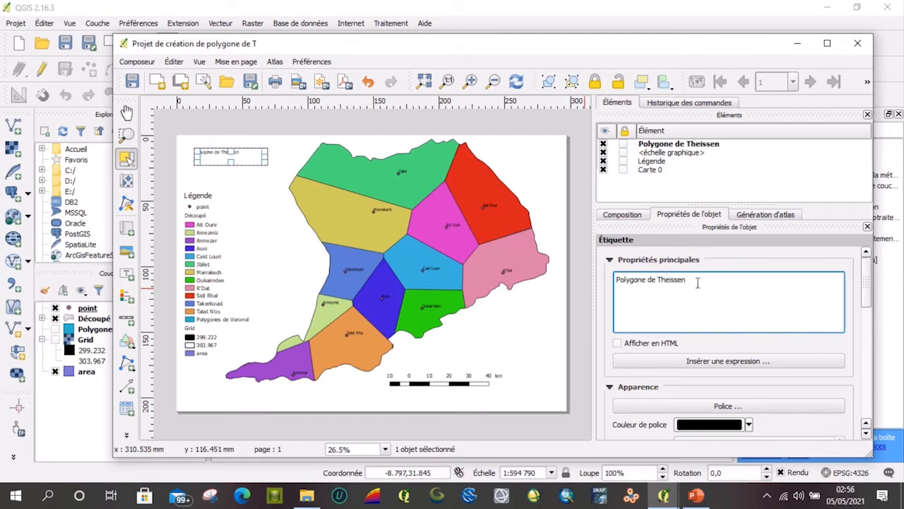
click(621, 214)
click(688, 214)
drag(697, 279, 598, 287)
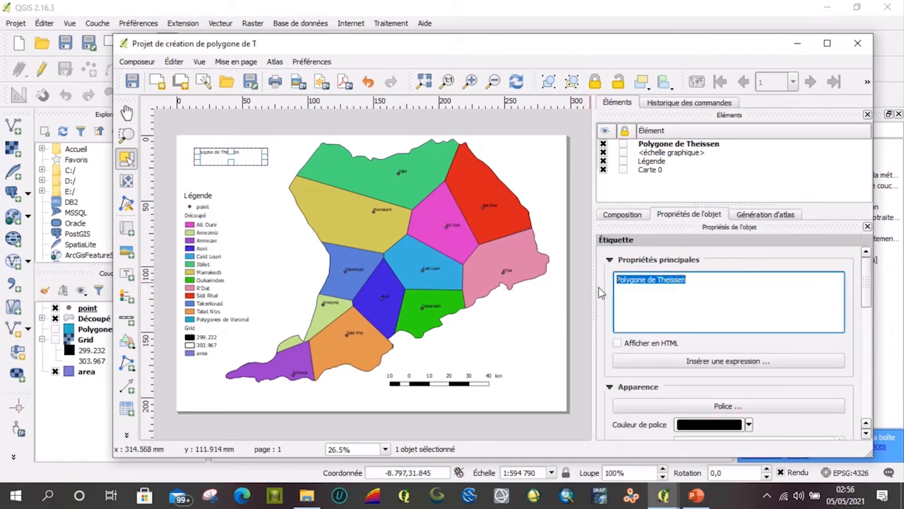
Set the title label's font to bold (Gras), size 14
scroll(847, 325, down, 3)
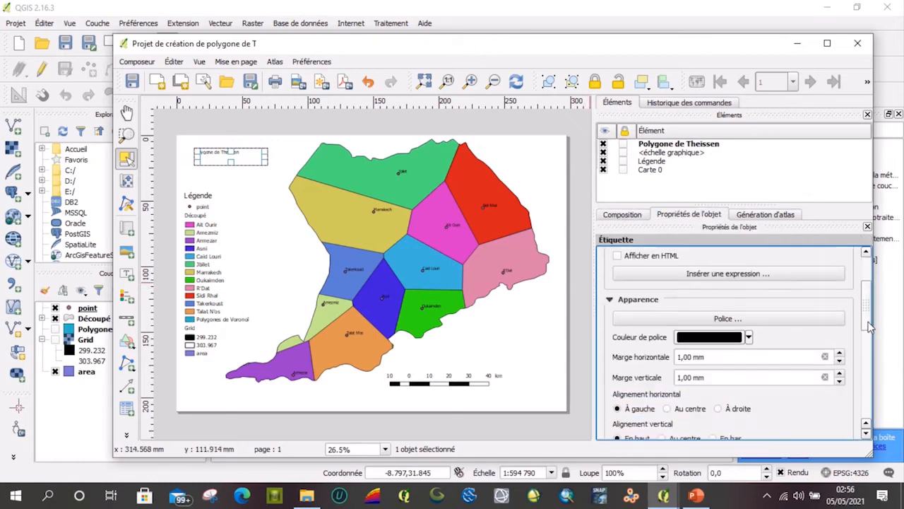
scroll(814, 360, up, 1)
click(728, 356)
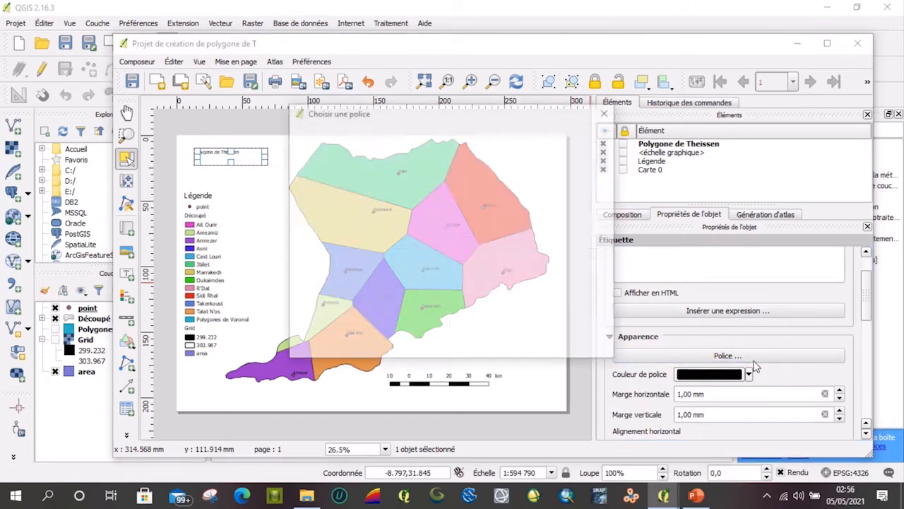
click(606, 191)
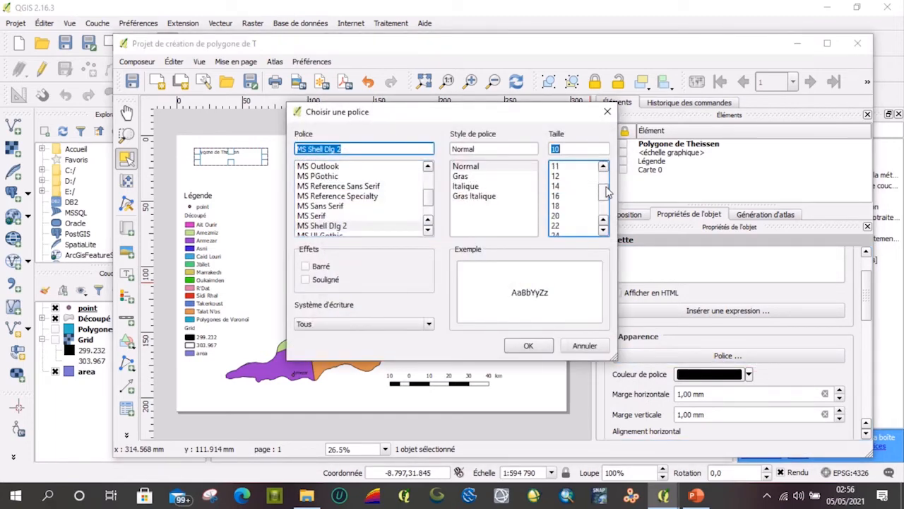
click(564, 187)
click(462, 176)
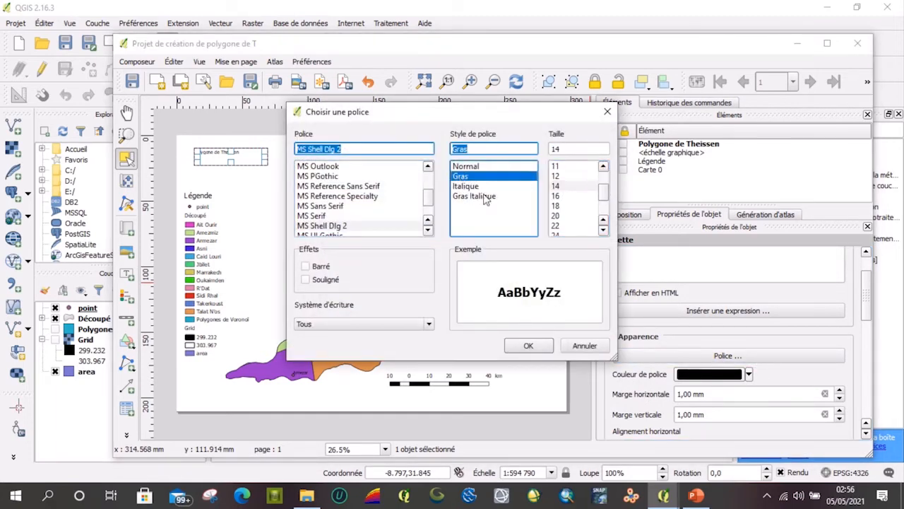
click(528, 346)
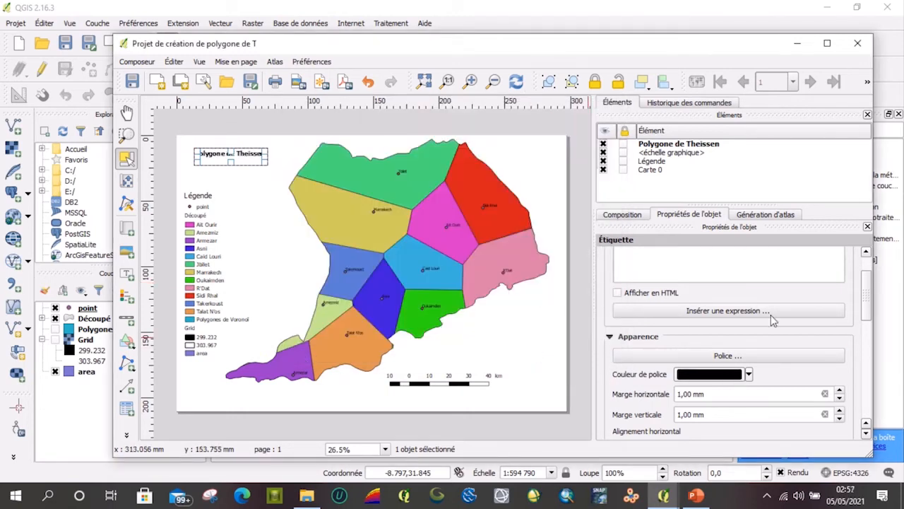
drag(865, 296, 865, 278)
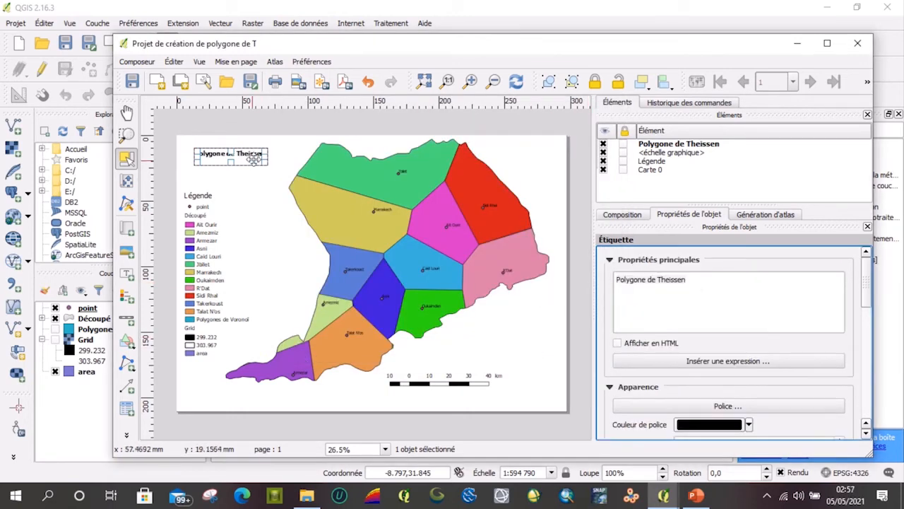
click(256, 186)
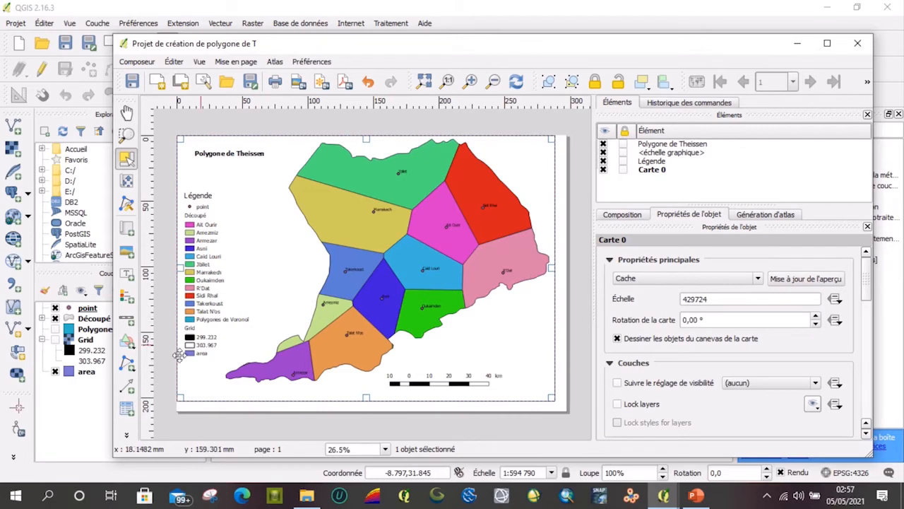
Draw a short upward-pointing north arrow in the blank area near the page's upper-right corner
click(127, 385)
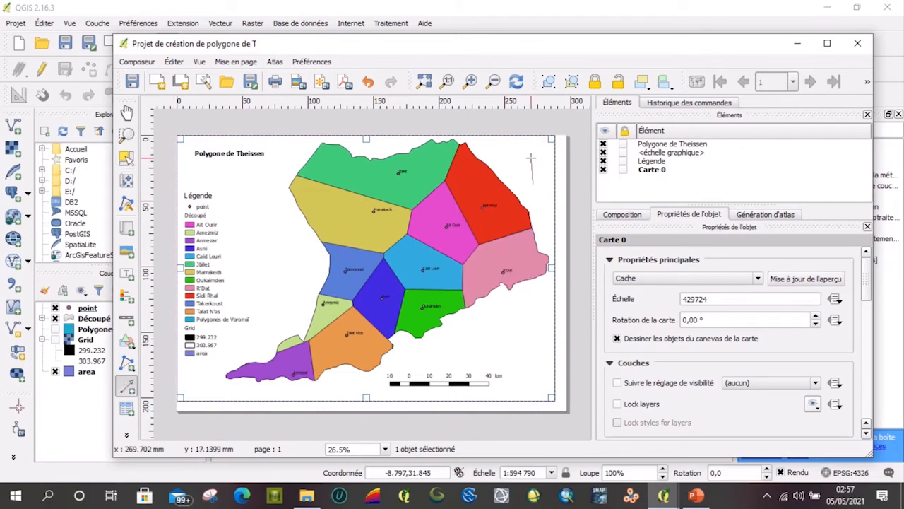
drag(531, 158, 532, 153)
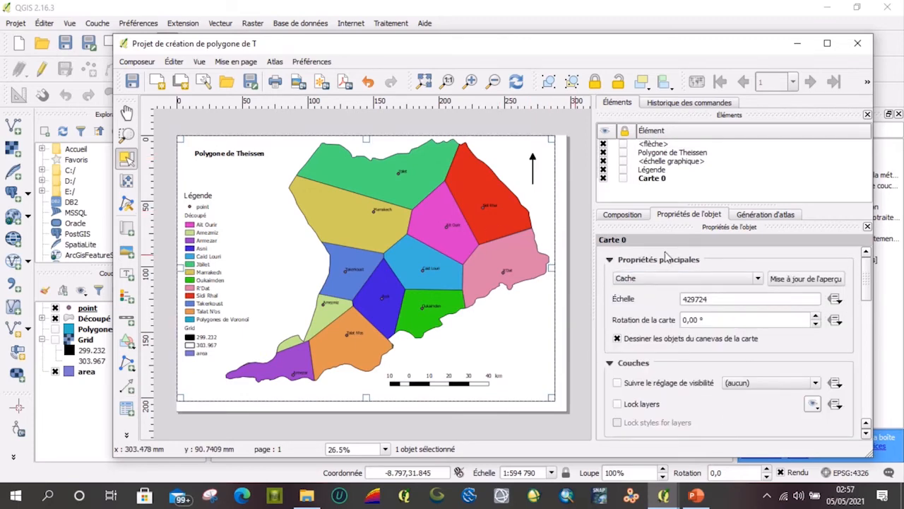
click(127, 386)
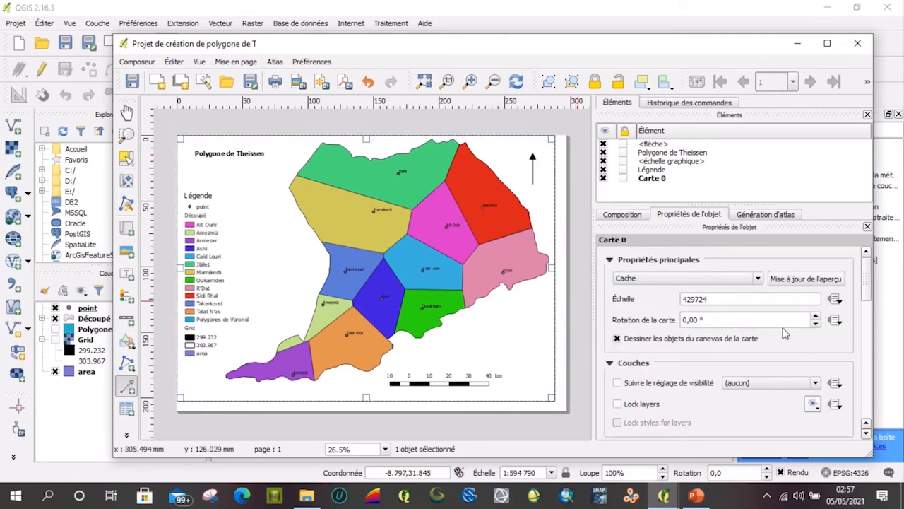
Add a small label reading "N" just above the north arrow
click(126, 273)
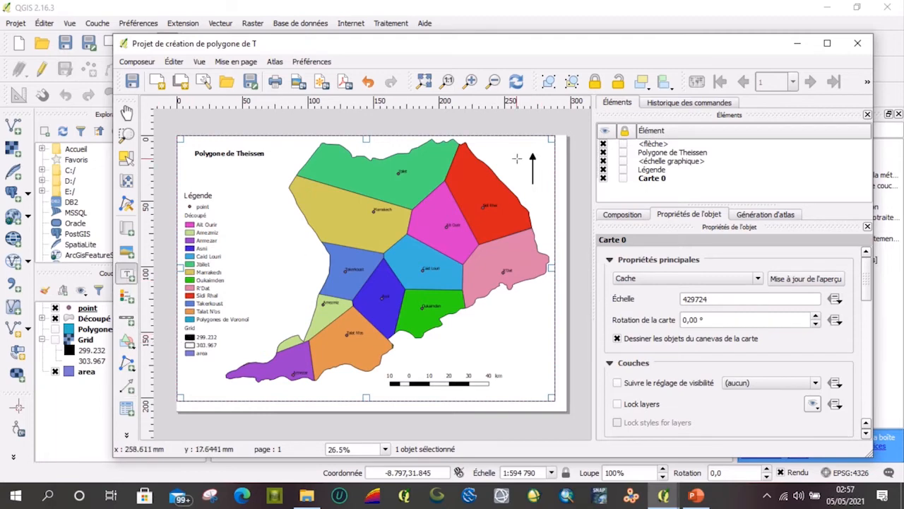
drag(541, 153, 542, 154)
drag(710, 277, 619, 278)
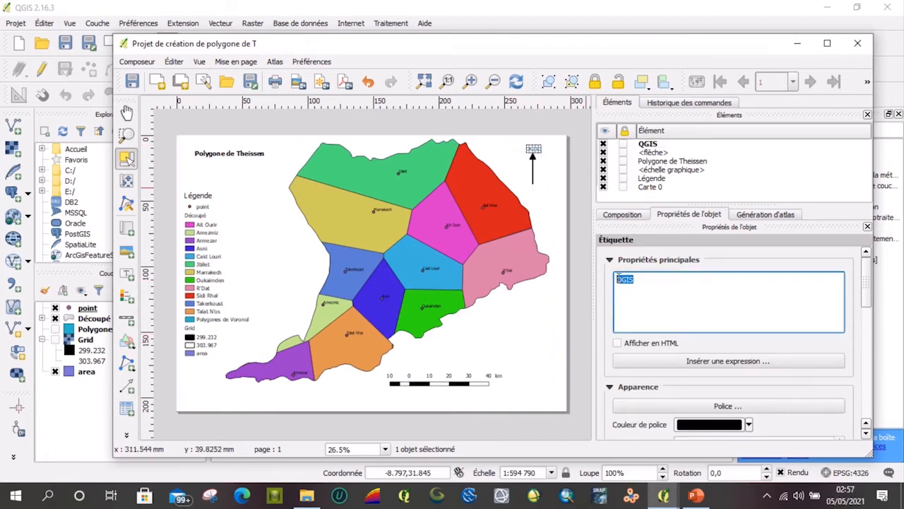
text(N)
Set the font of the "N" label to bold (Gras), size 16
click(769, 408)
click(606, 203)
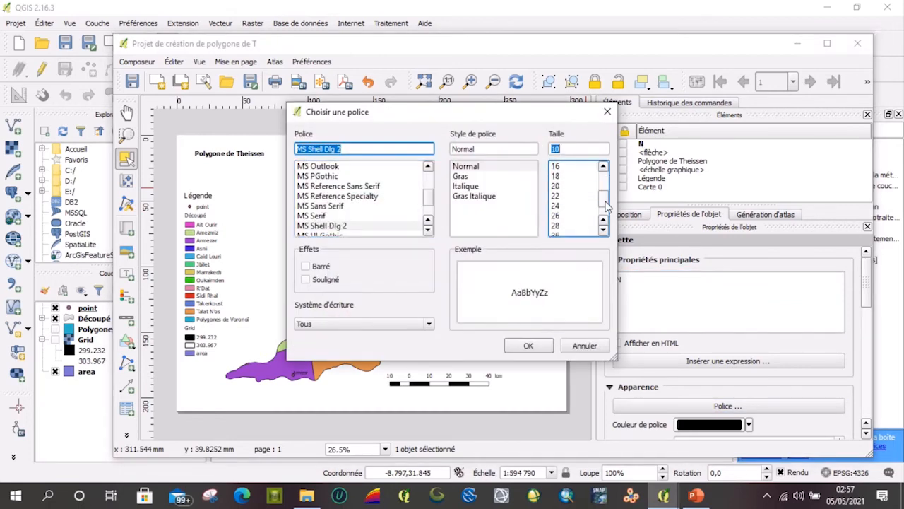
scroll(606, 204, up, 1)
click(562, 198)
click(459, 176)
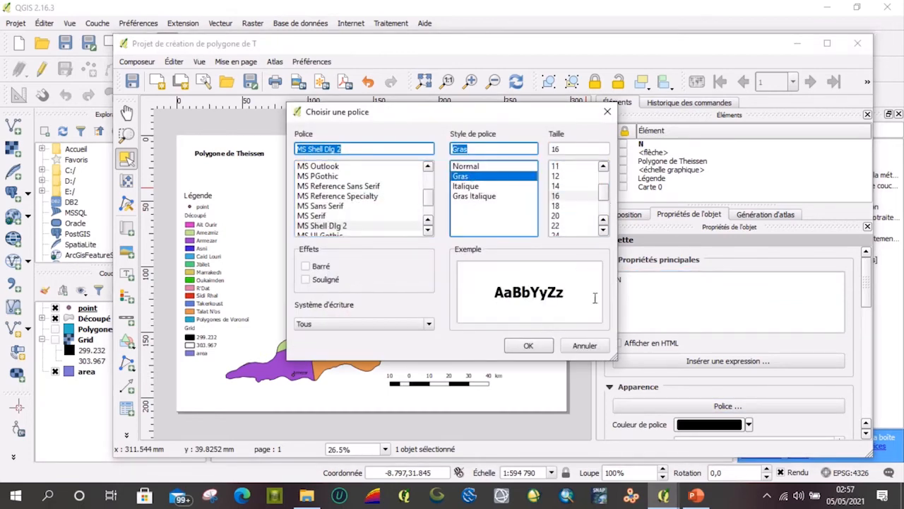
click(527, 346)
Adjust the frame of the "N" label so the letter sits centred above the north arrow
click(532, 150)
click(532, 149)
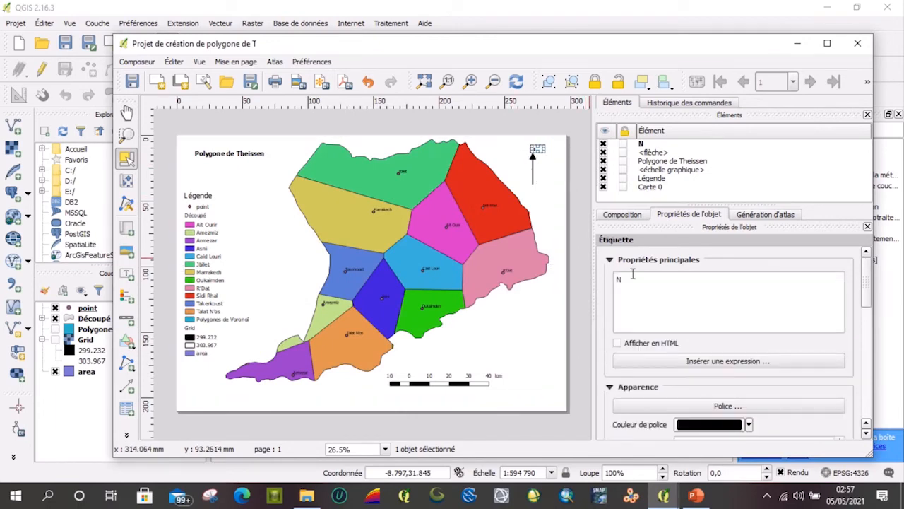
click(538, 195)
click(536, 160)
click(548, 202)
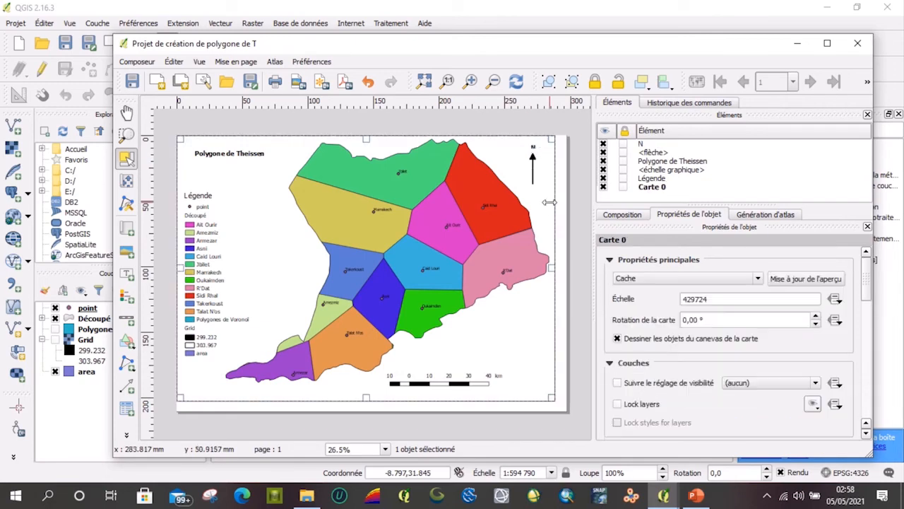
click(534, 149)
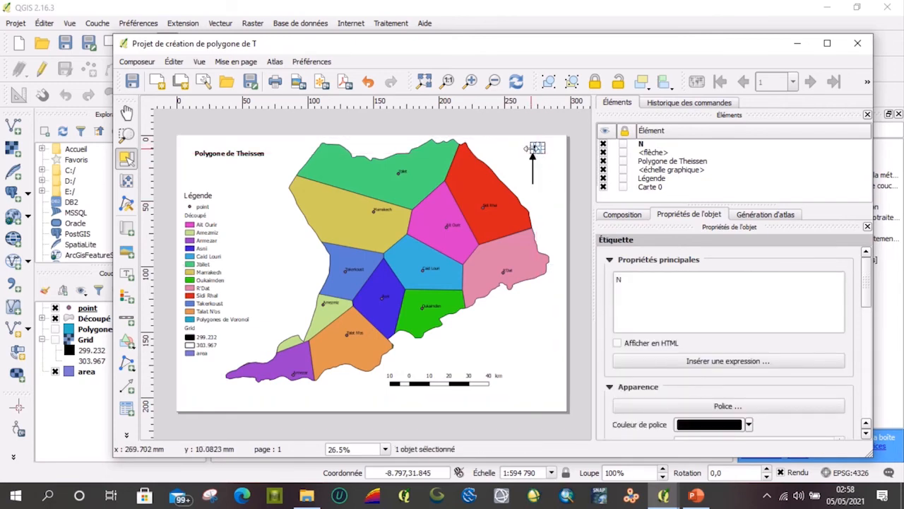
click(540, 192)
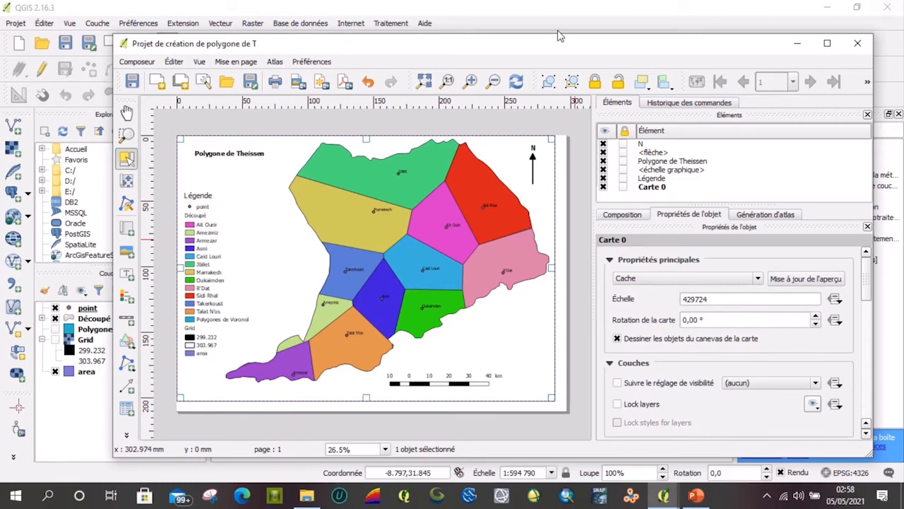
Export the composition as a PNG image named "Plygone de Theissen" in the TD1 folder on the desktop
click(149, 63)
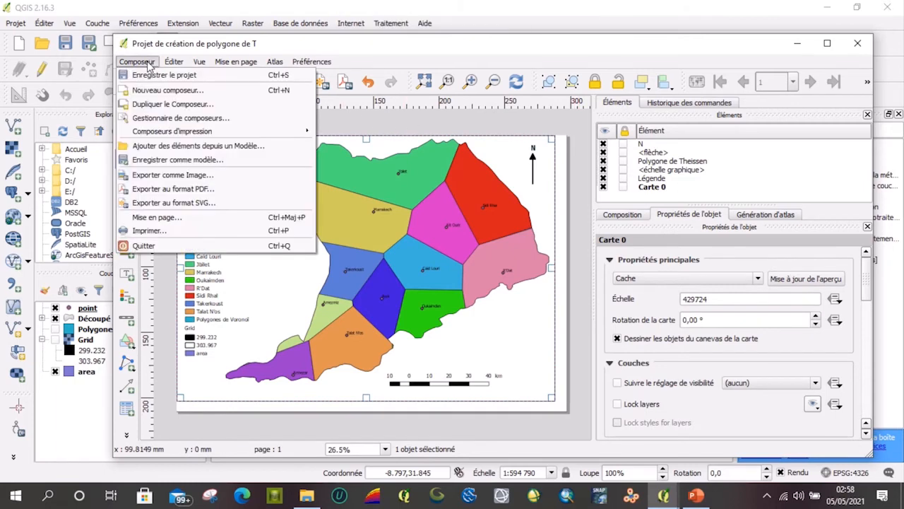
click(172, 175)
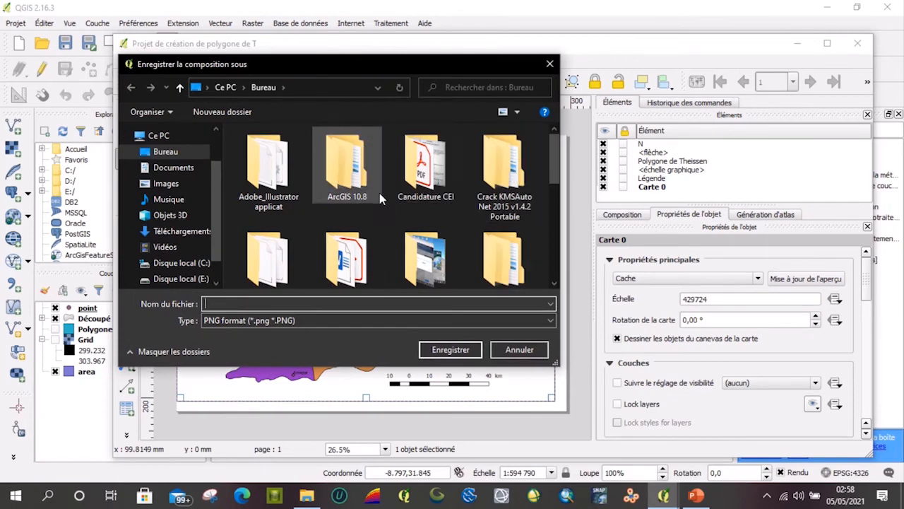
scroll(381, 200, down, 5)
double_click(279, 244)
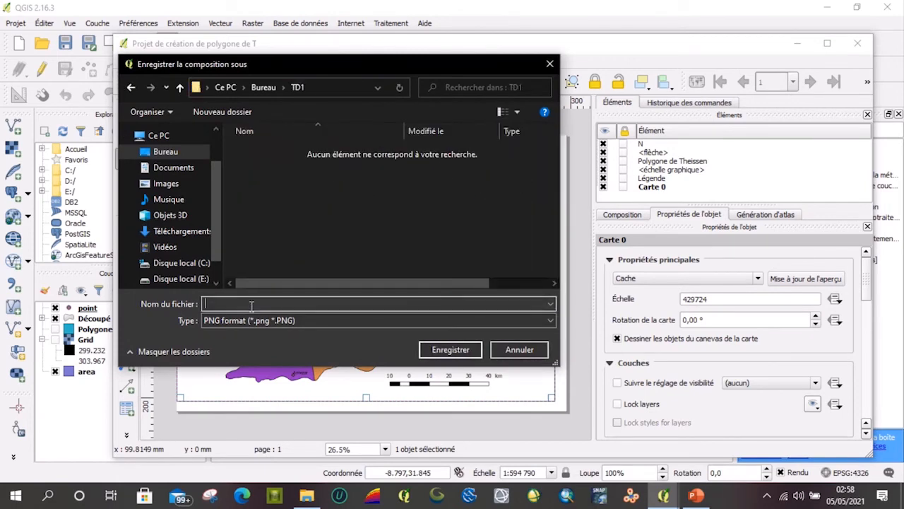
text(Plygone de Theissen)
click(310, 324)
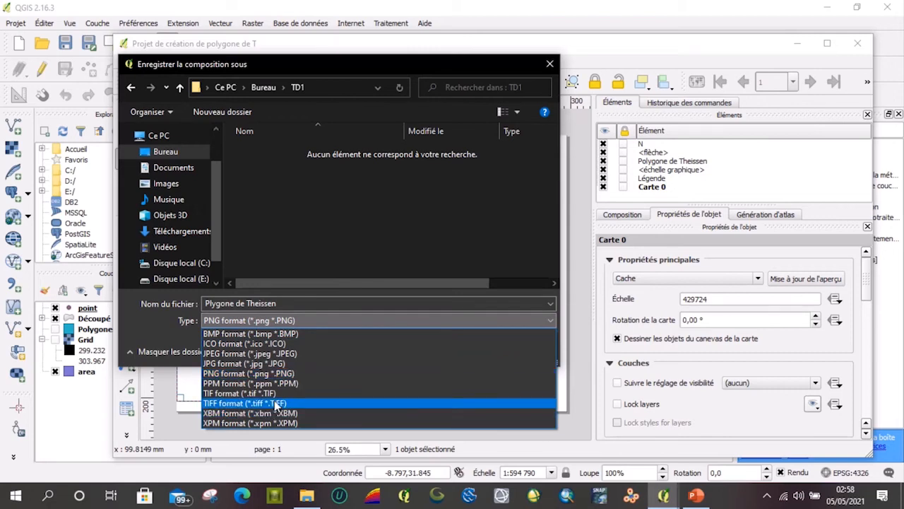
click(276, 375)
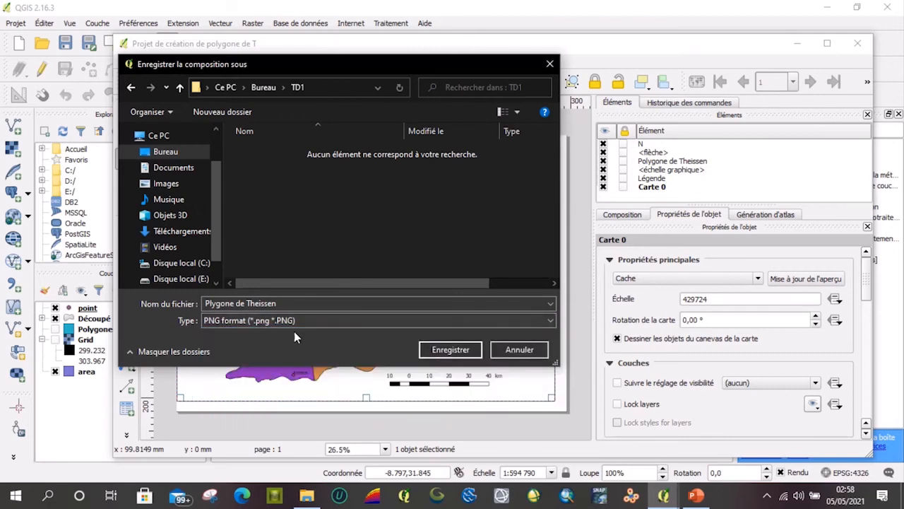
click(452, 348)
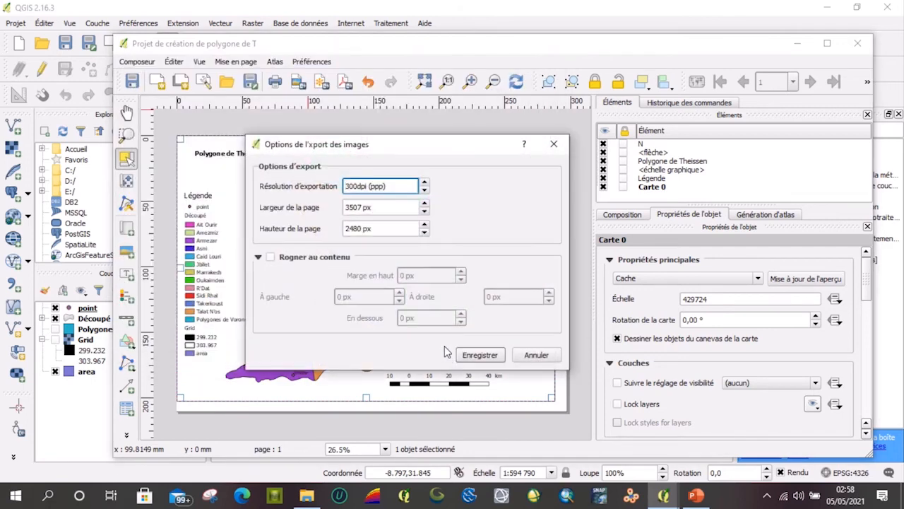
Change the first digit of the export resolution to 4, save the image and close the composer
key(Delete)
text(4)
click(479, 354)
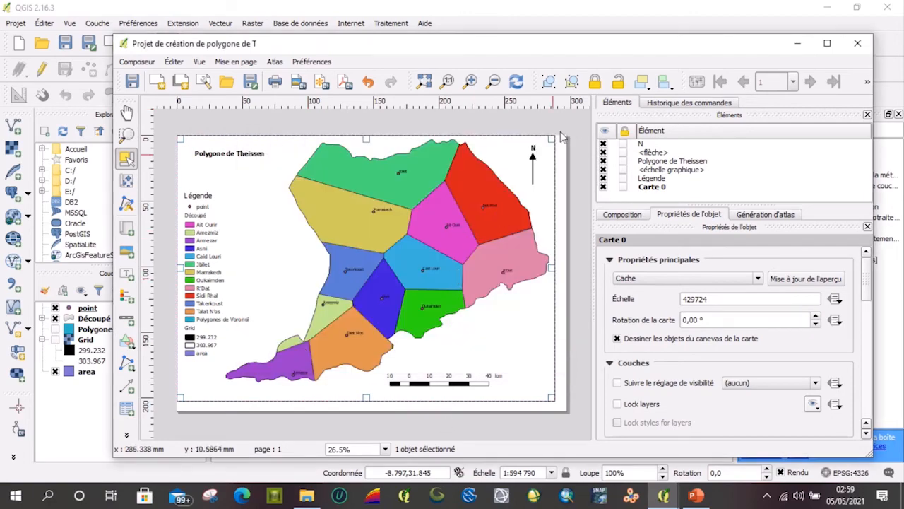
click(857, 44)
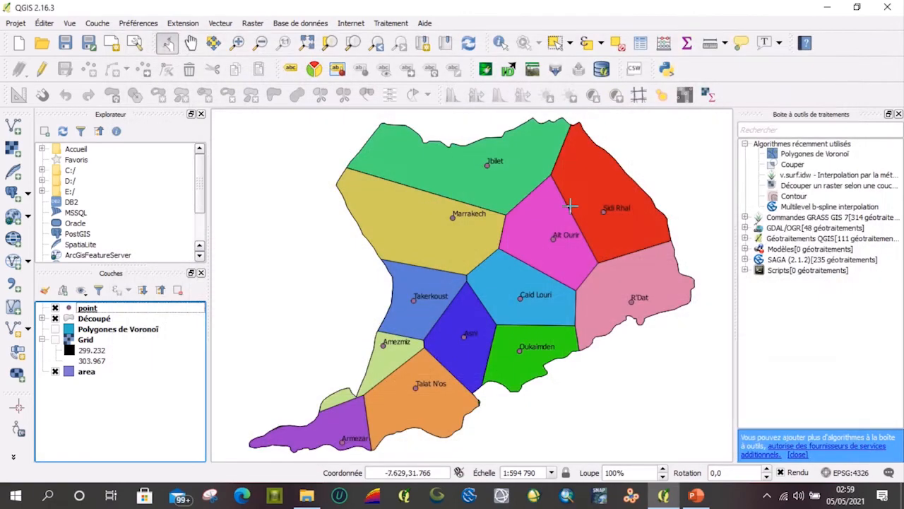
Switch to File Explorer and view the exported "Plygone de Theissen.png" from the TD1 folder as a check
click(314, 500)
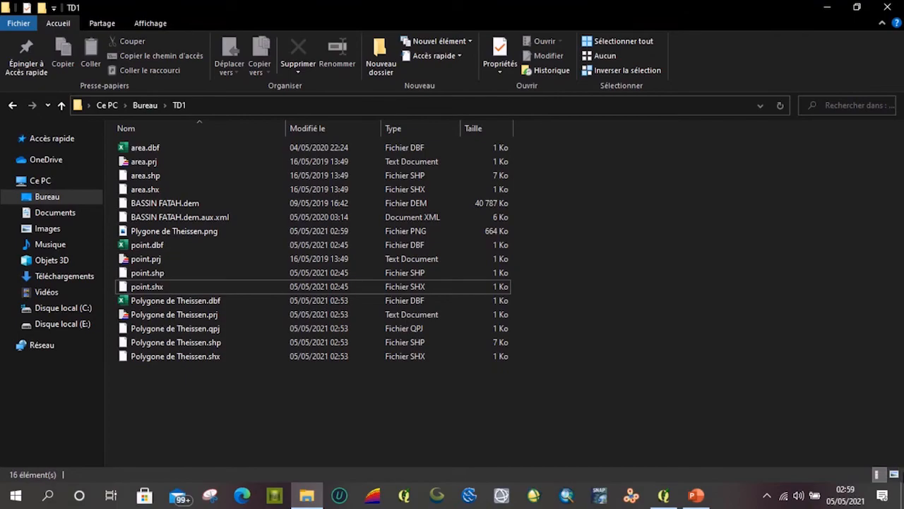
click(893, 474)
click(580, 167)
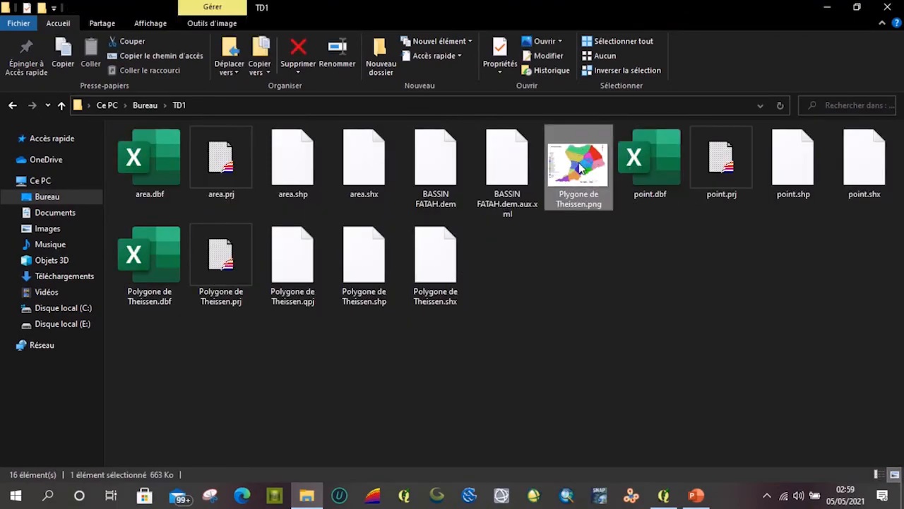
double_click(581, 167)
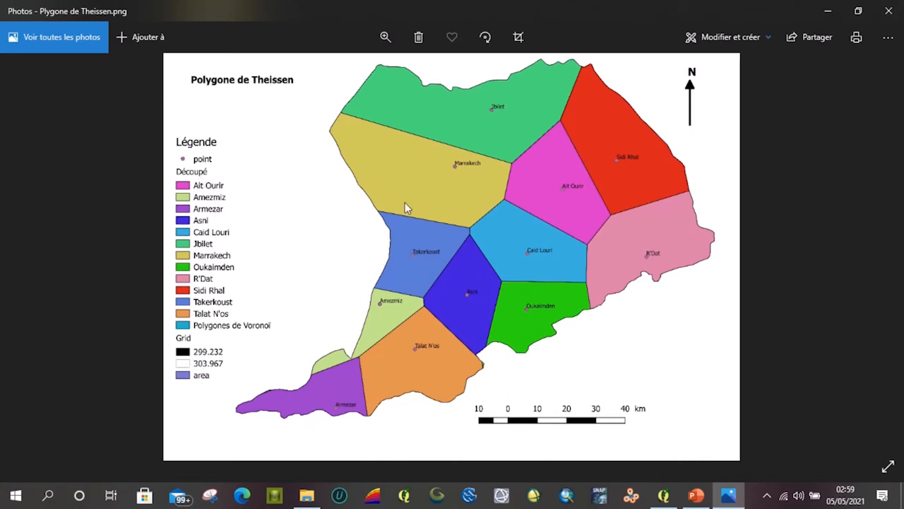
click(888, 10)
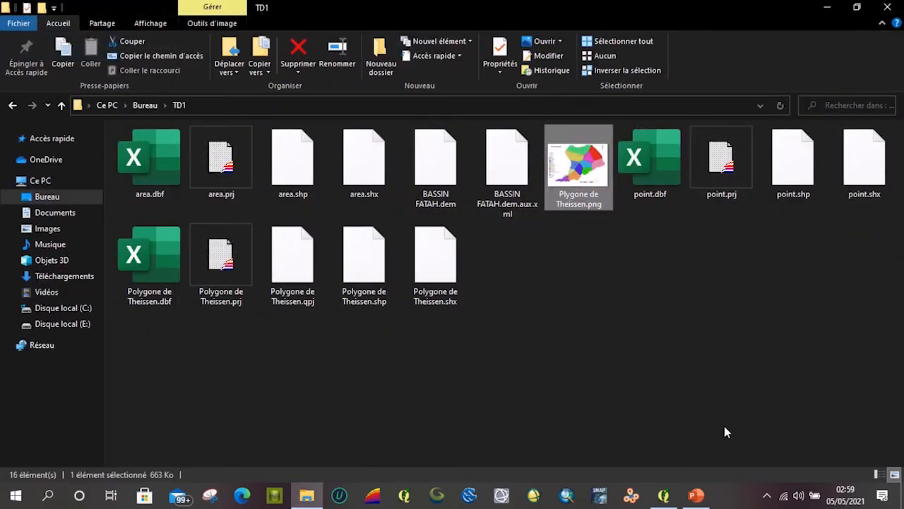
Switch back to QGIS and expand the Découpé layer to review its polygon classes
click(664, 495)
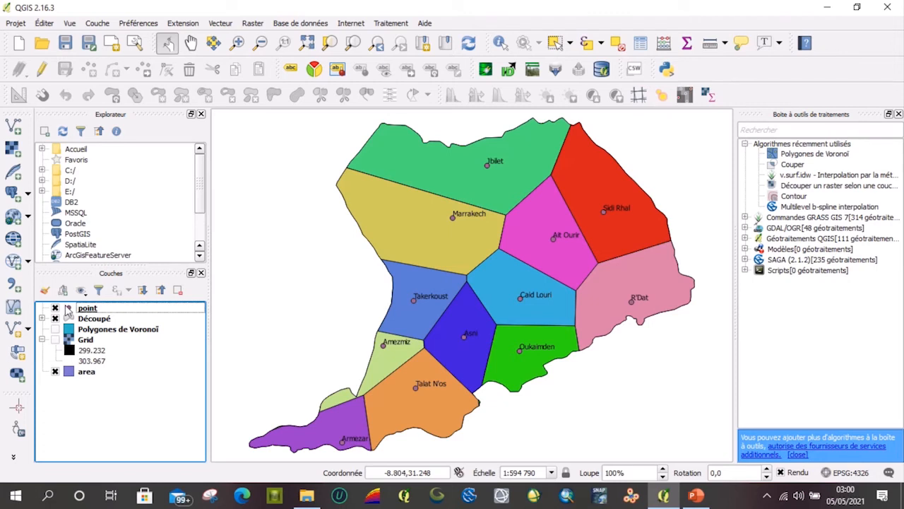
click(41, 319)
drag(204, 360, 203, 364)
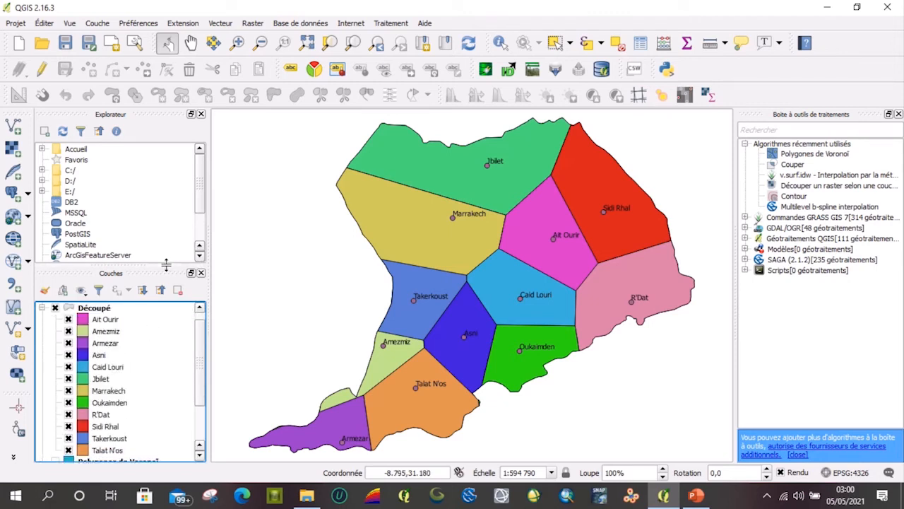
Enlarge the Couches panel to list all layers, and switch from QGIS to a newly launched Global Mapper 19
drag(166, 265, 170, 207)
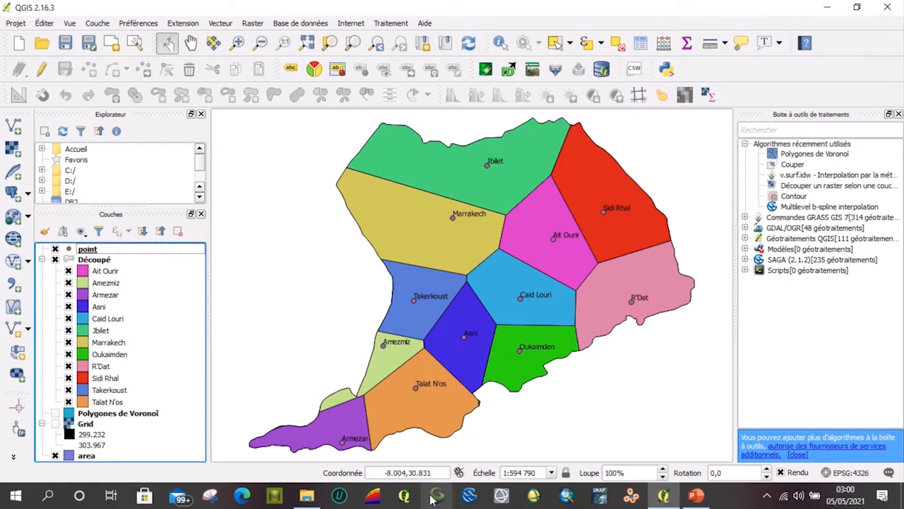
click(827, 9)
click(828, 12)
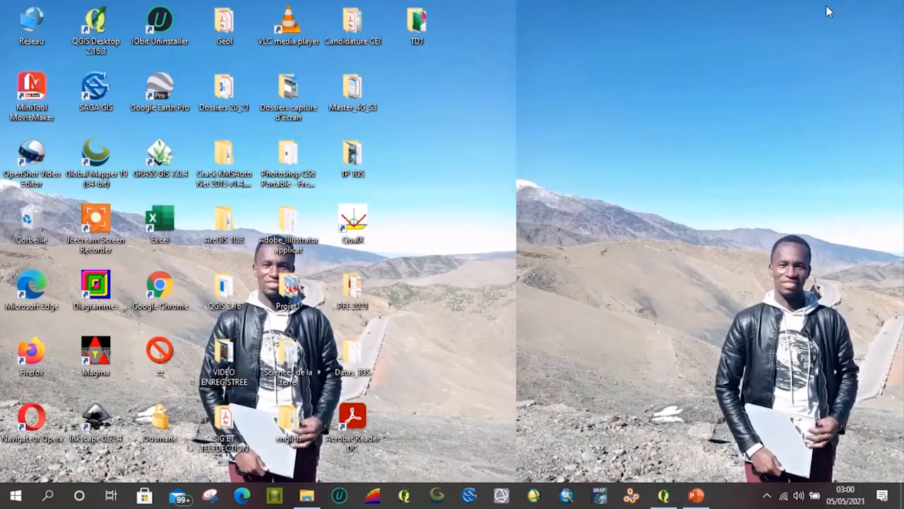
double_click(94, 168)
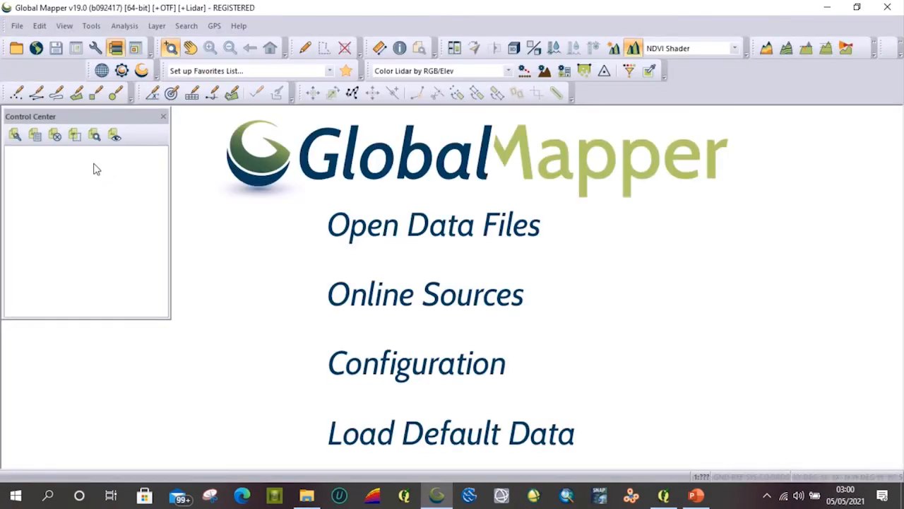
Load "Polygone de Theissen.shp" from the TD1 folder on the desktop, showing the files as large icons
click(16, 47)
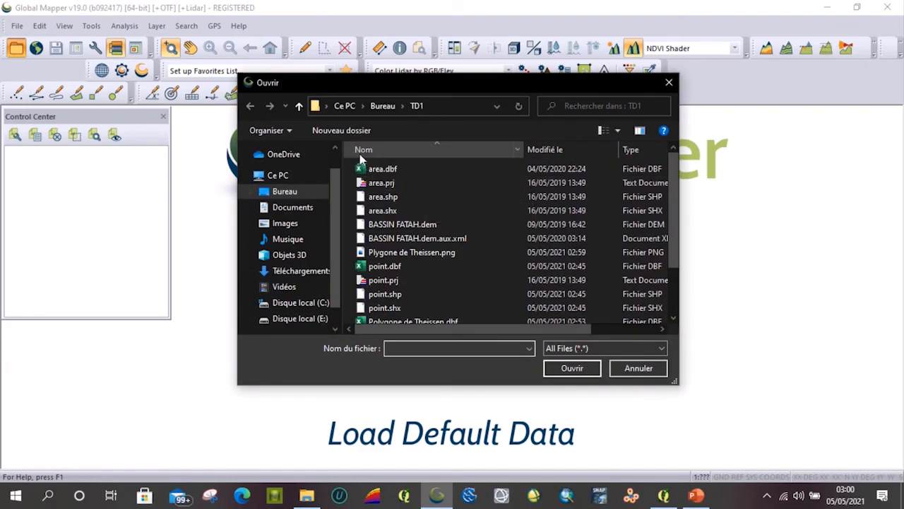
click(618, 130)
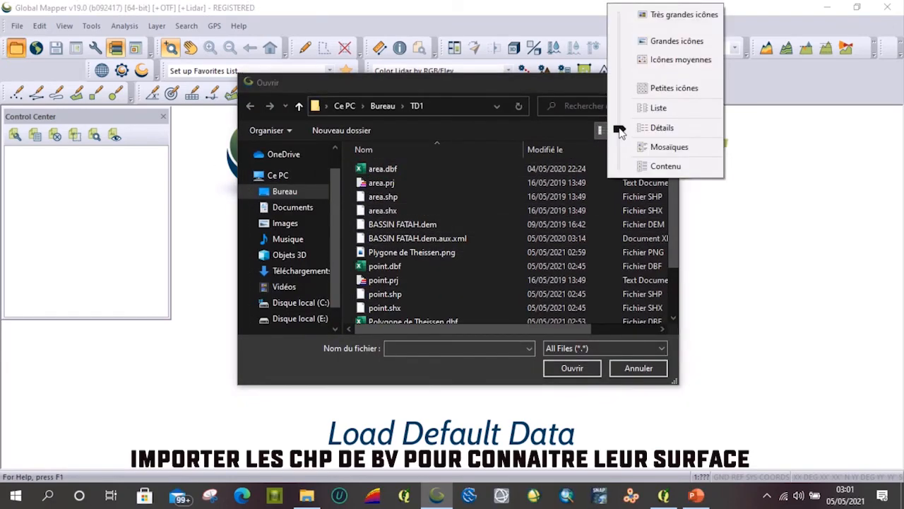
click(639, 41)
drag(673, 188, 669, 285)
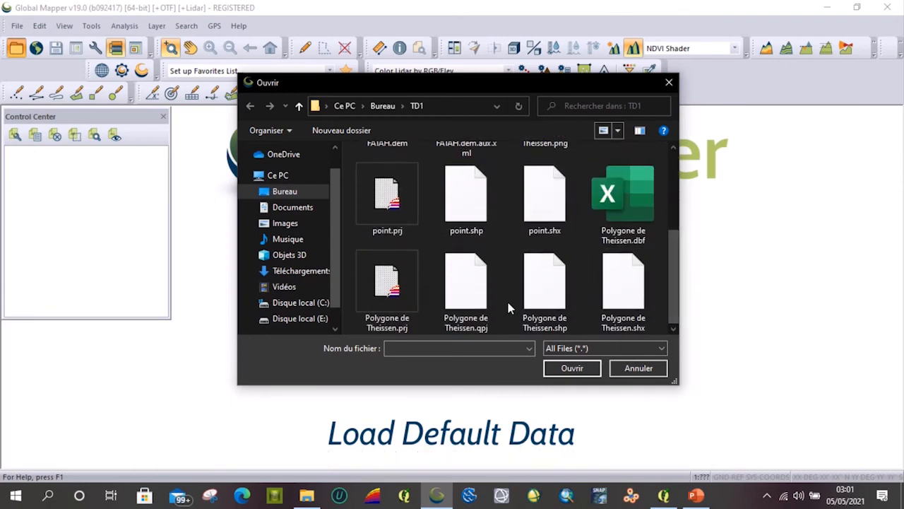
click(555, 291)
click(571, 368)
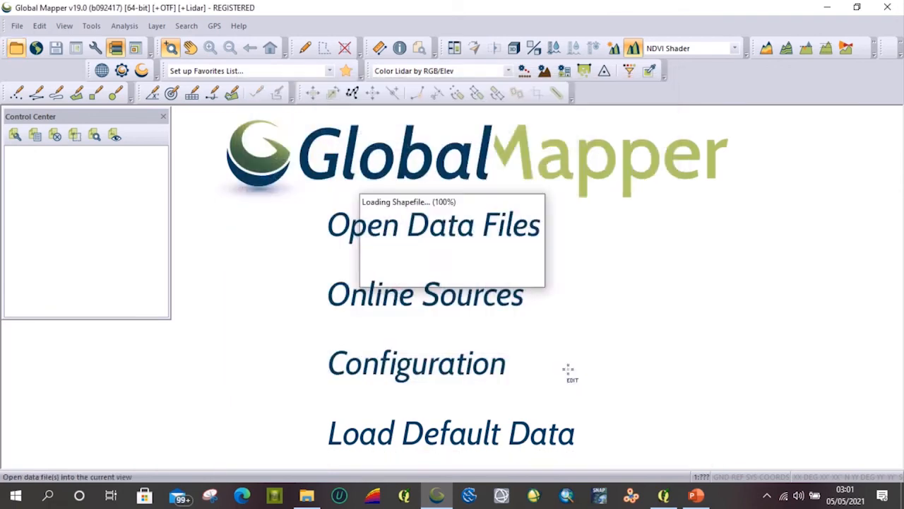
Select the northernmost Thiessen polygon (Jbilet) with the Digitizer tool and display its feature measurements
click(307, 48)
click(378, 325)
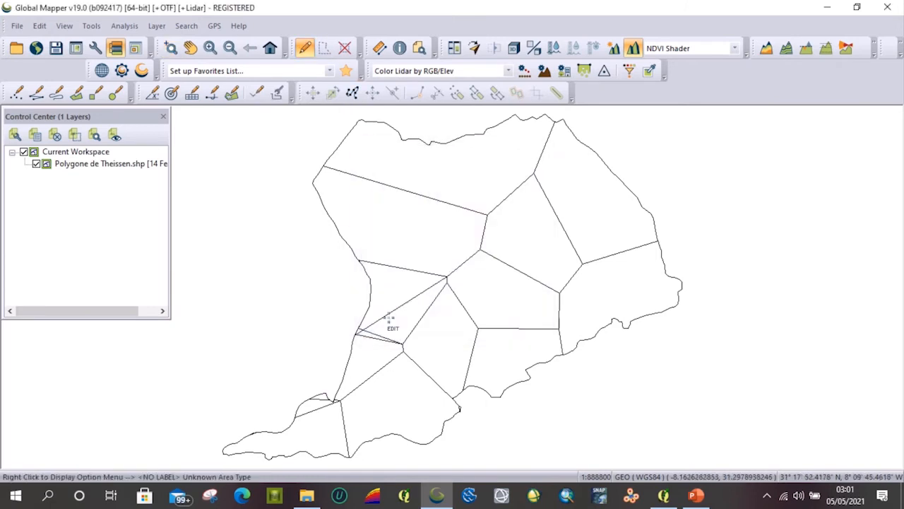
click(459, 162)
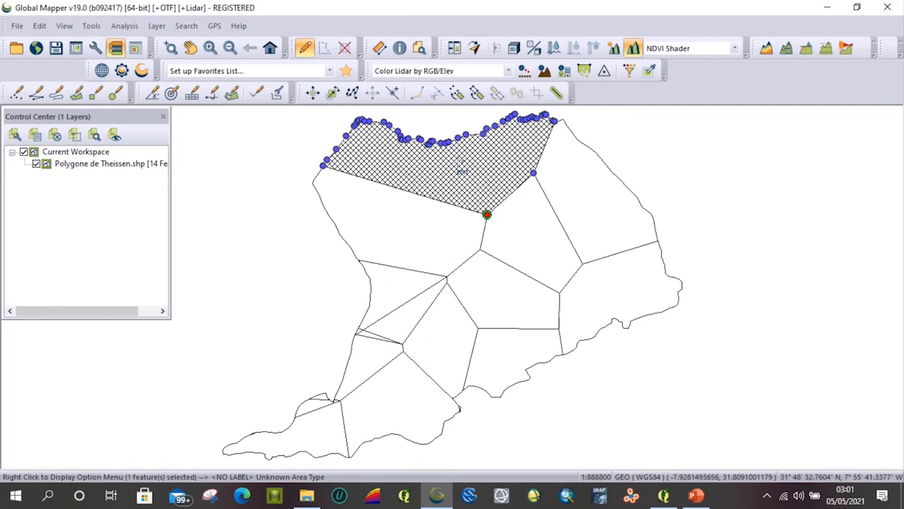
right_click(459, 163)
mouse_move(526, 318)
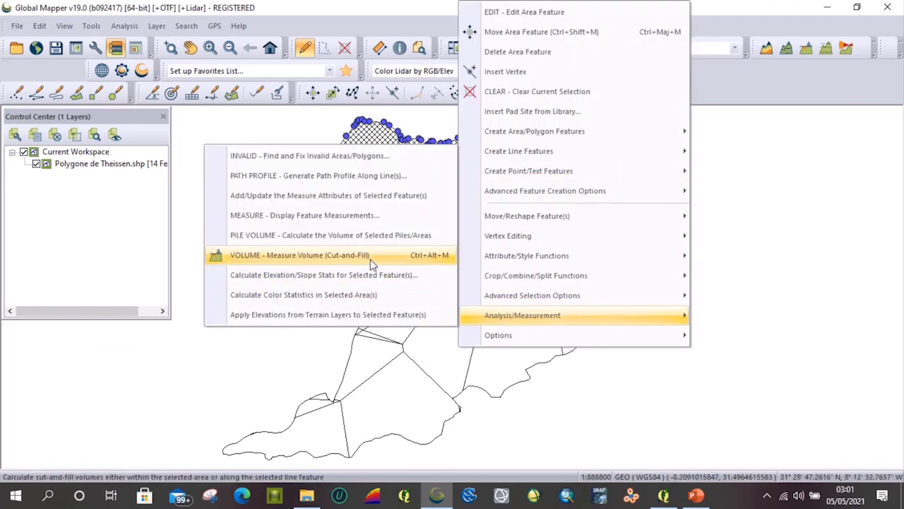
click(364, 217)
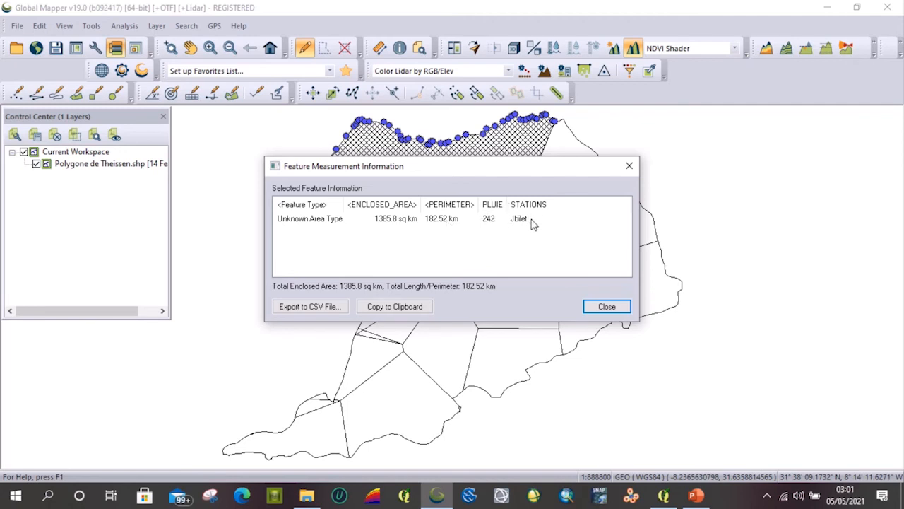
mouse_move(581, 168)
mouse_down()
mouse_move(565, 246)
mouse_move(533, 278)
mouse_up()
click(612, 276)
Display the feature measurements of the Ait Ourir polygon, bordering Jbilet on the southeast, and close them after reading
click(537, 250)
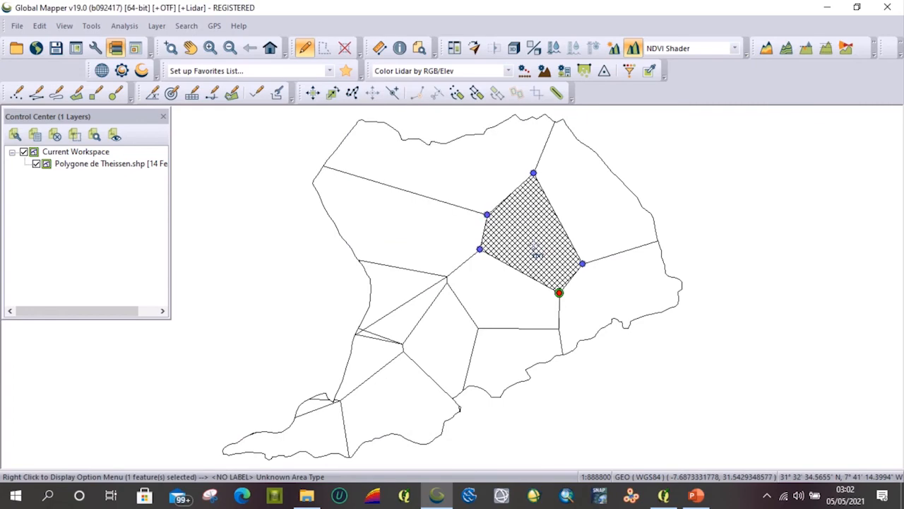
right_click(537, 251)
mouse_move(571, 318)
click(447, 222)
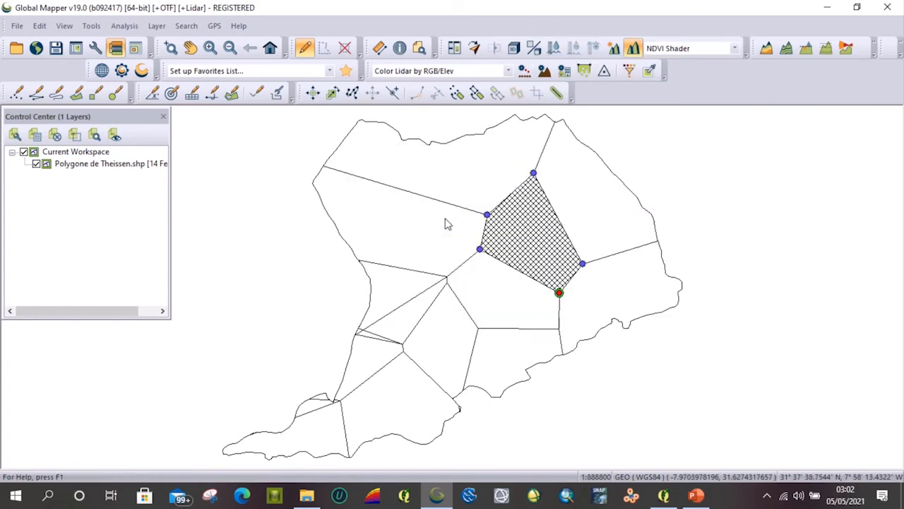
mouse_move(544, 168)
mouse_down()
mouse_move(337, 232)
mouse_move(335, 241)
mouse_up()
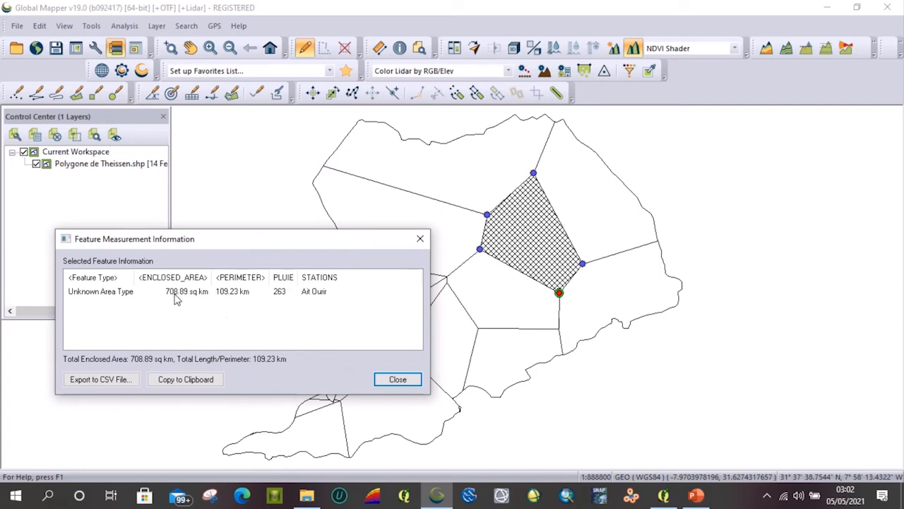
click(420, 240)
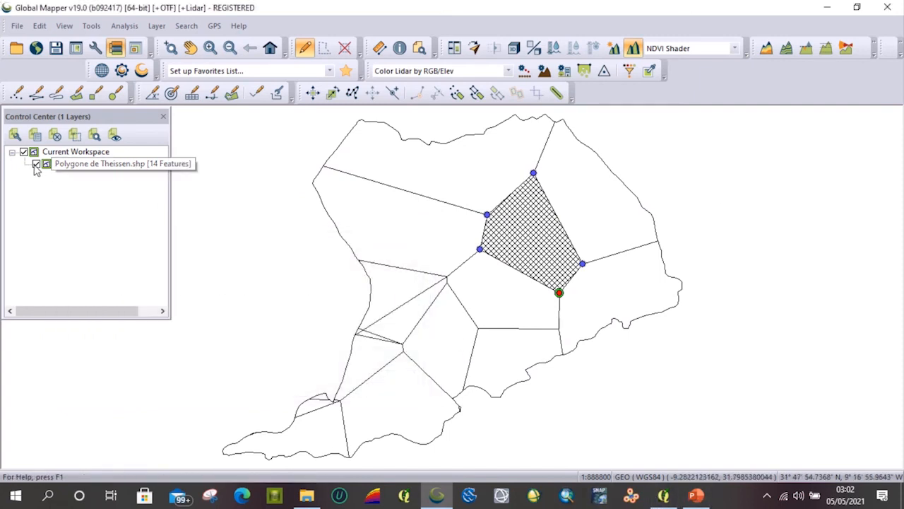
click(16, 47)
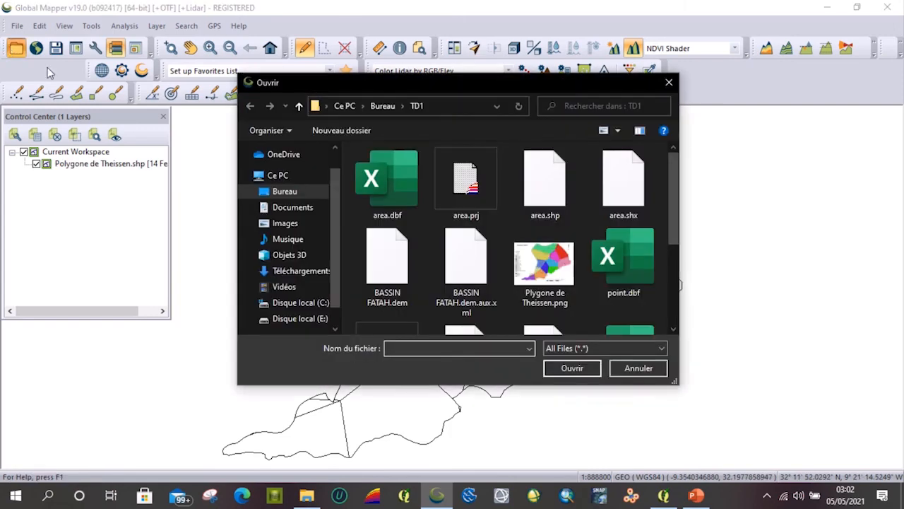
click(668, 84)
click(304, 47)
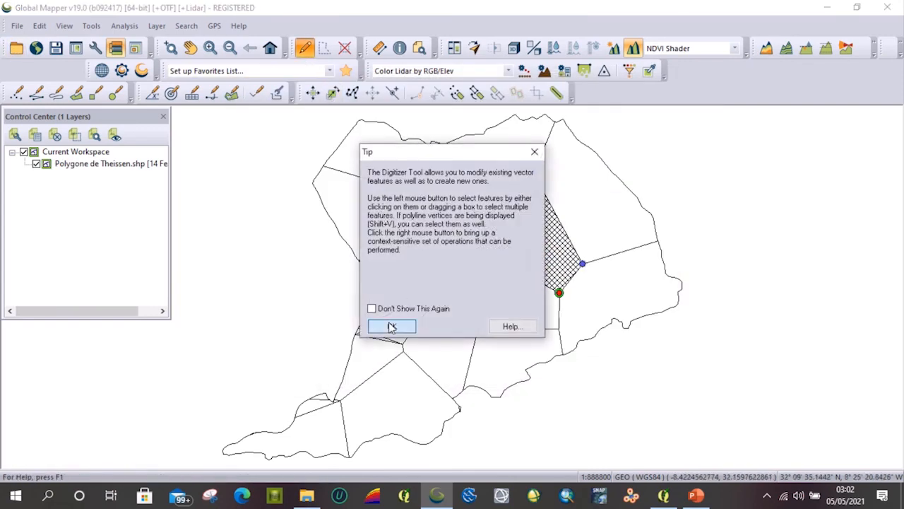
click(402, 325)
Load "area.shp" from the TD1 folder and hide the "Polygone de Theissen.shp" layer
click(16, 136)
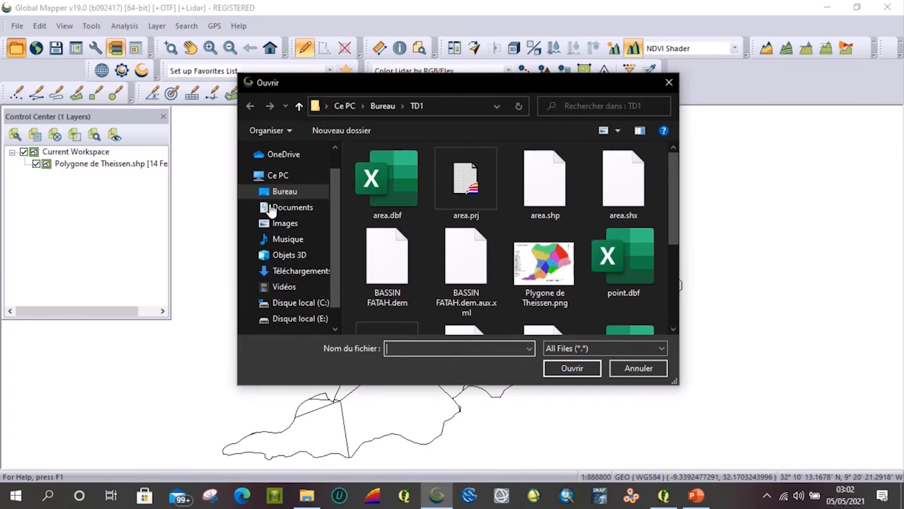
click(545, 182)
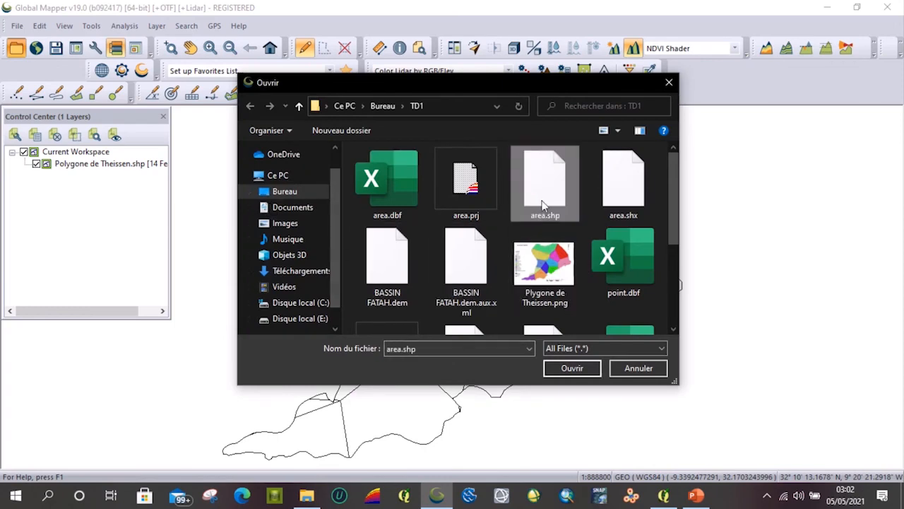
click(571, 368)
click(36, 163)
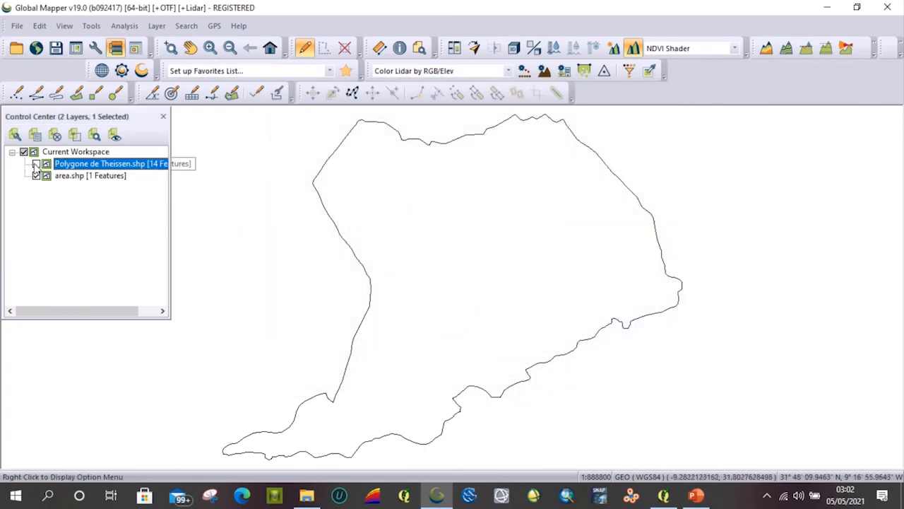
Select the whole study-area polygon and display its feature measurements to read the total surface and perimeter
click(392, 326)
click(494, 238)
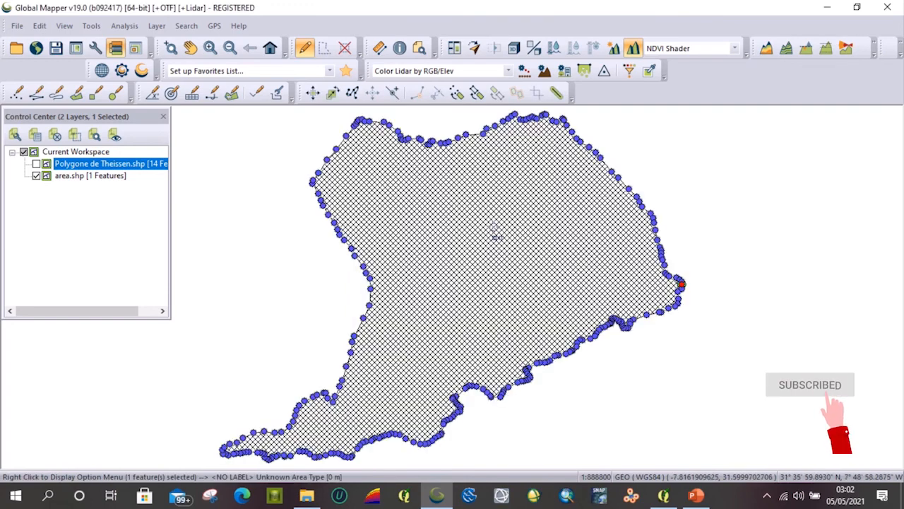
right_click(495, 238)
mouse_move(558, 315)
click(374, 238)
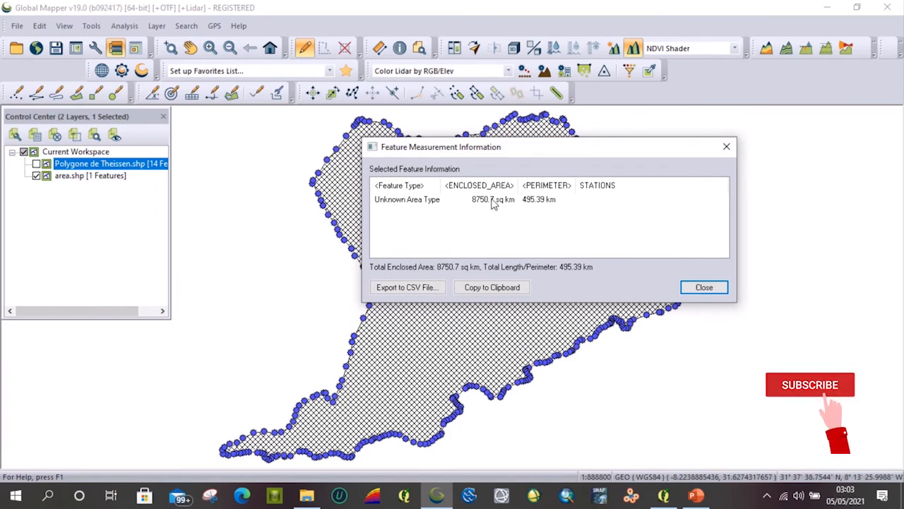
click(726, 146)
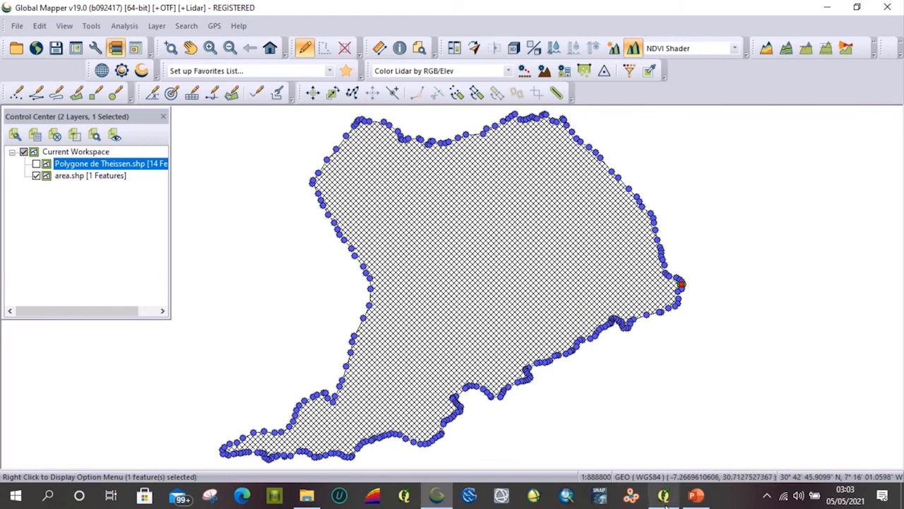
Switch back to the QGIS project with the Thiessen polygon map
mouse_move(663, 496)
click(646, 391)
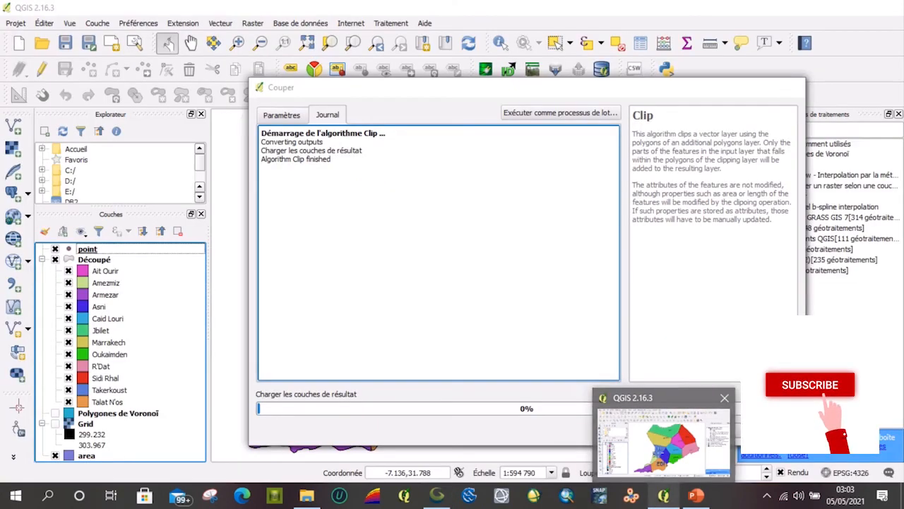